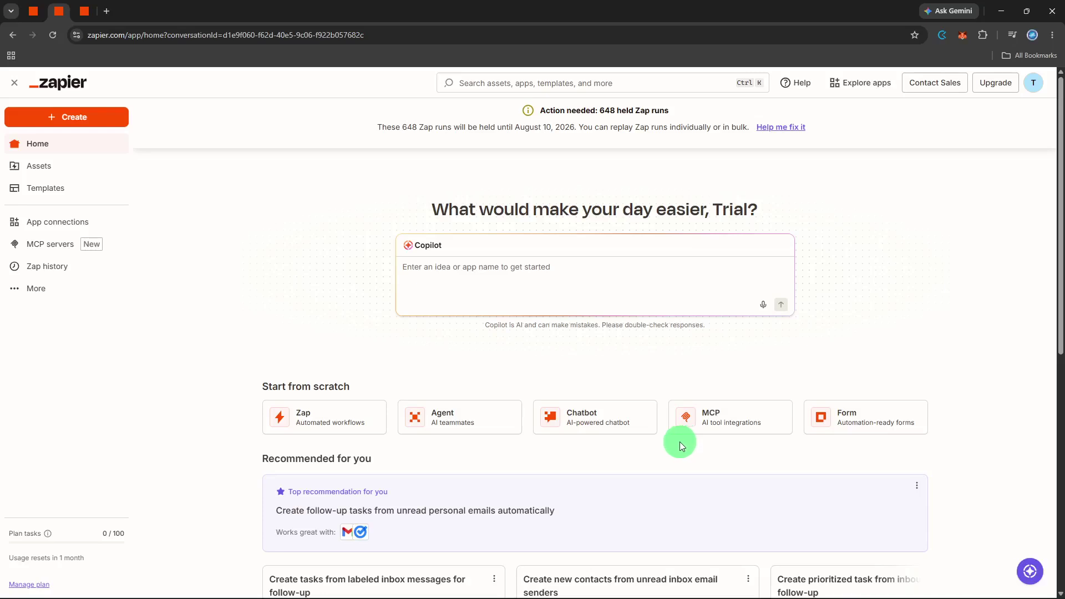
Open the list of app connections and check that HubSpot and Airtable are connected.
{"action": "left_click", "coordinate": [107, 227]}
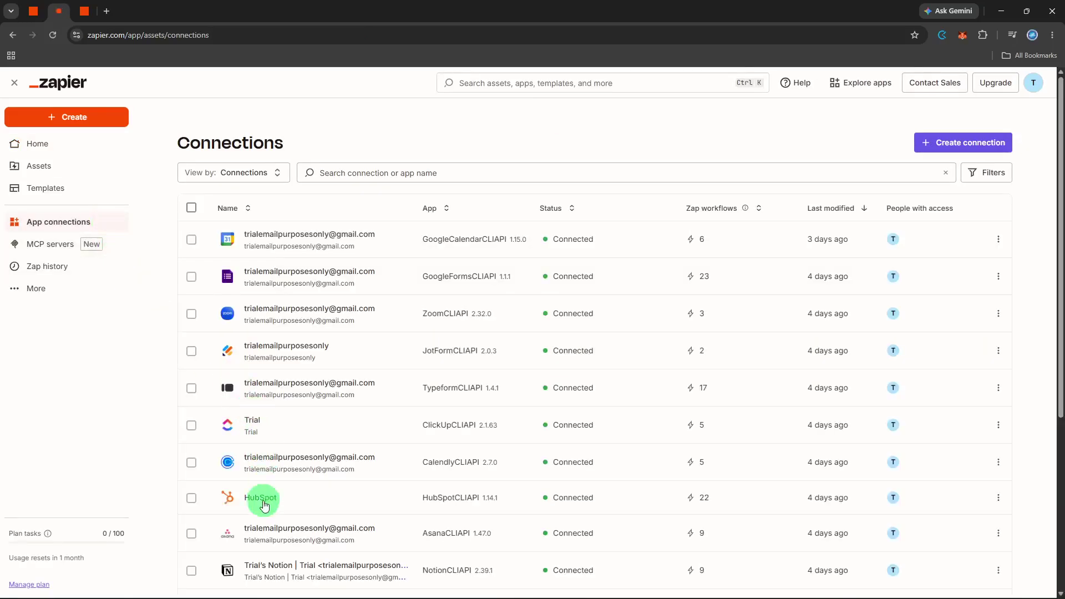
{"action": "scroll", "coordinate": [408, 514], "scroll_direction": "down", "scroll_amount": 2}
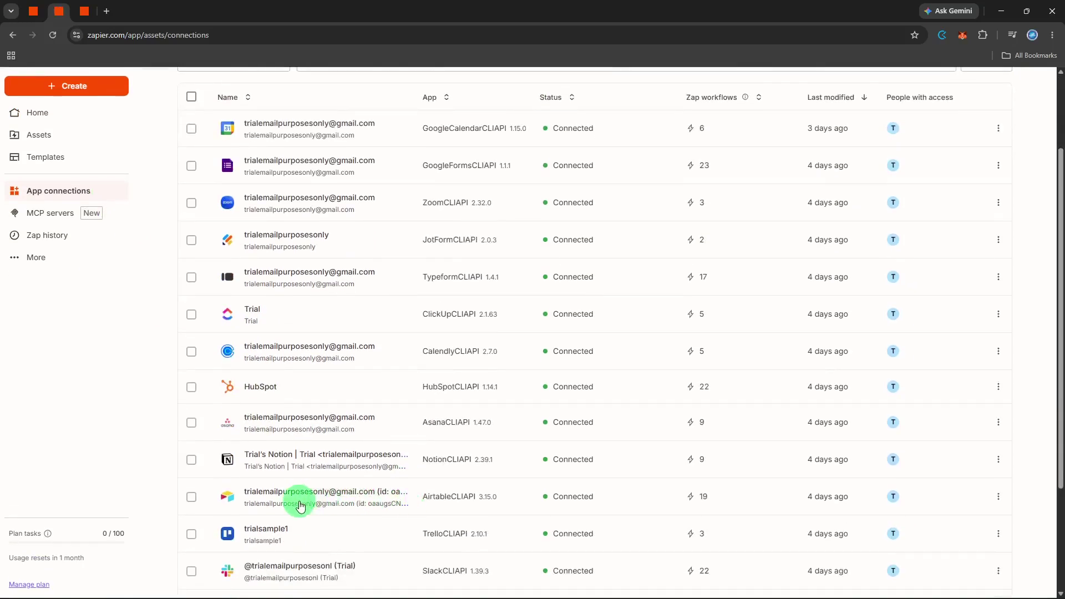
Create a new Zap and choose HubSpot as its trigger app.
{"action": "left_click", "coordinate": [70, 87]}
{"action": "left_click", "coordinate": [71, 132]}
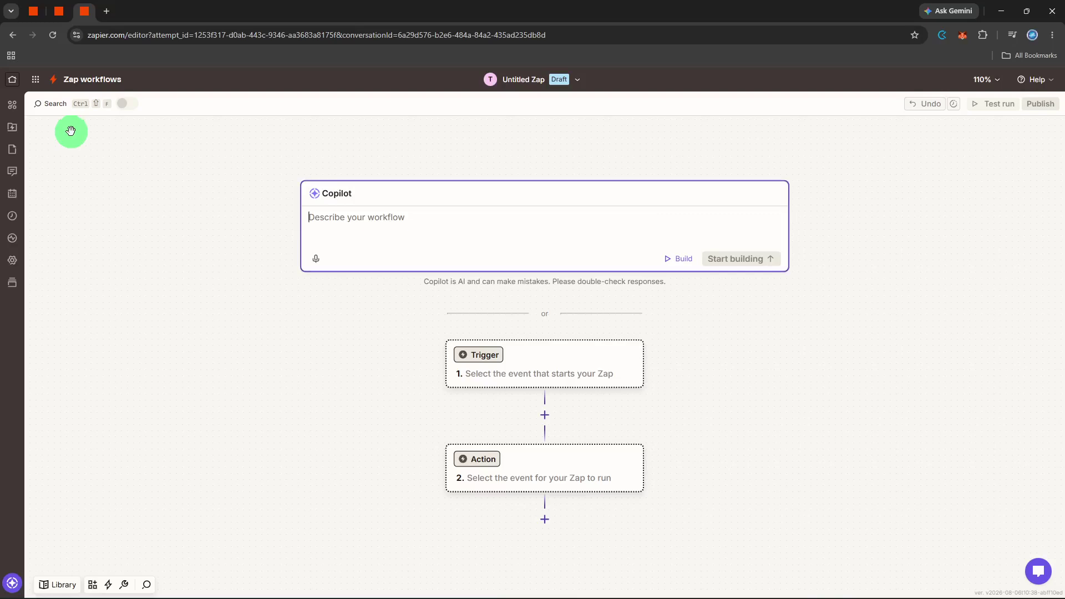
{"action": "left_click", "coordinate": [468, 356]}
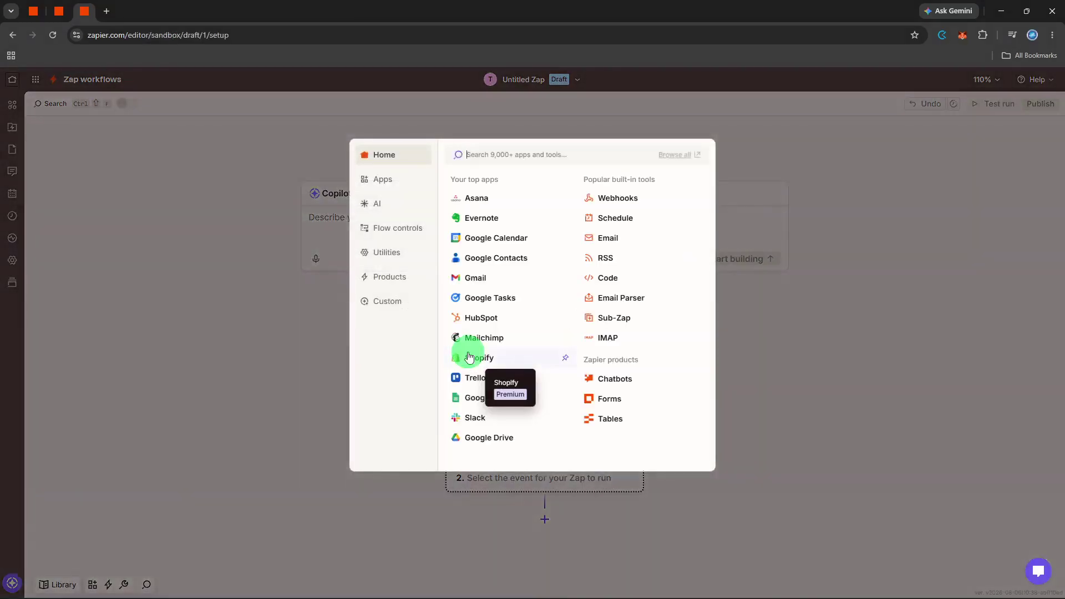
{"action": "left_click", "coordinate": [497, 317]}
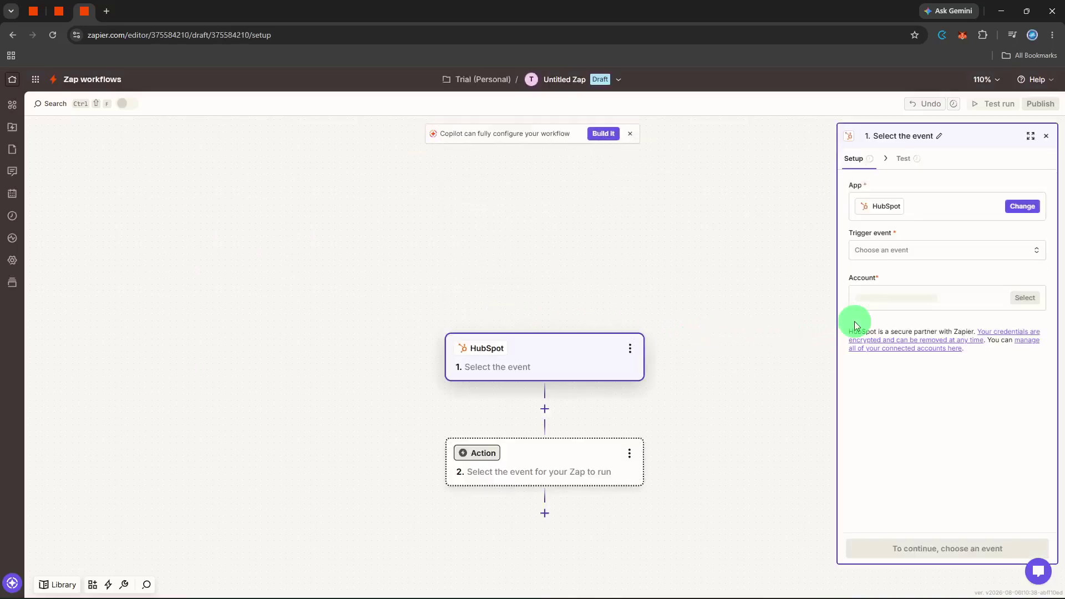
Set the HubSpot trigger event to New Contact with the connected account, adding no additional properties to retrieve.
{"action": "left_click", "coordinate": [906, 250]}
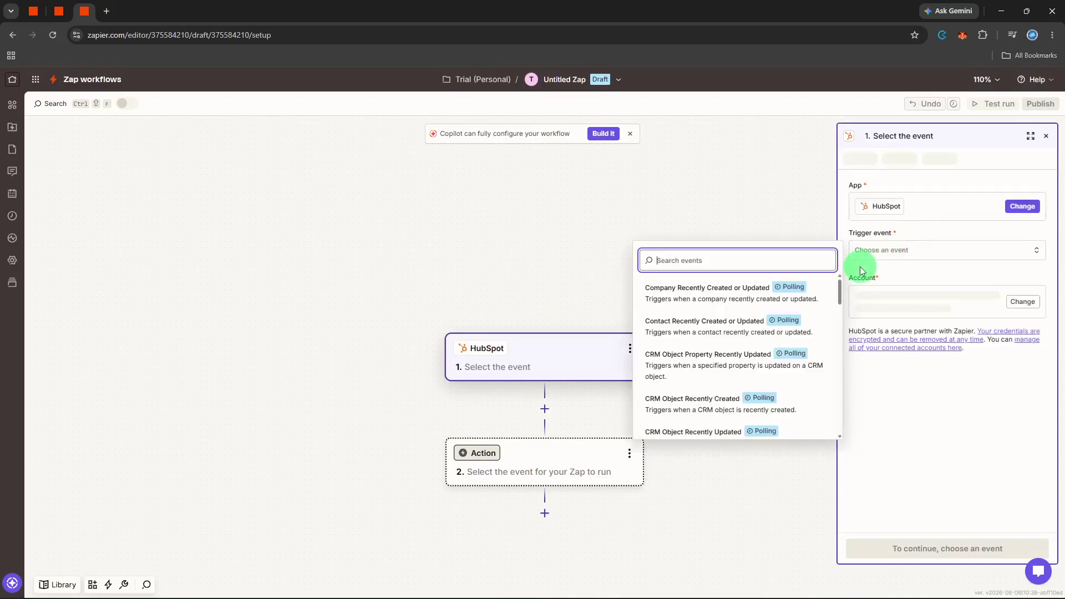
{"action": "type", "text": "new"}
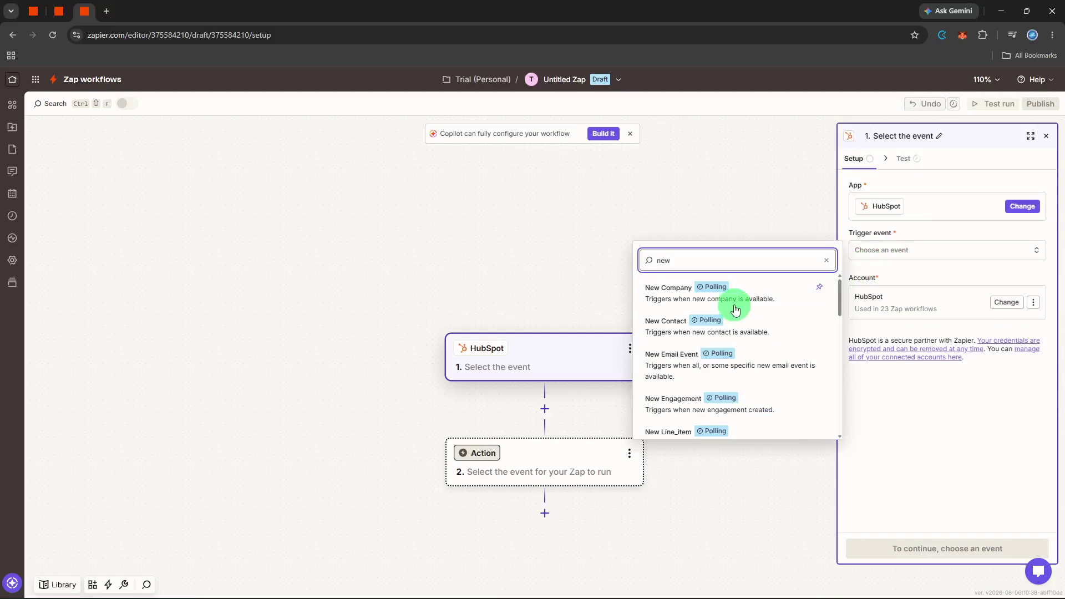
{"action": "left_click", "coordinate": [712, 319]}
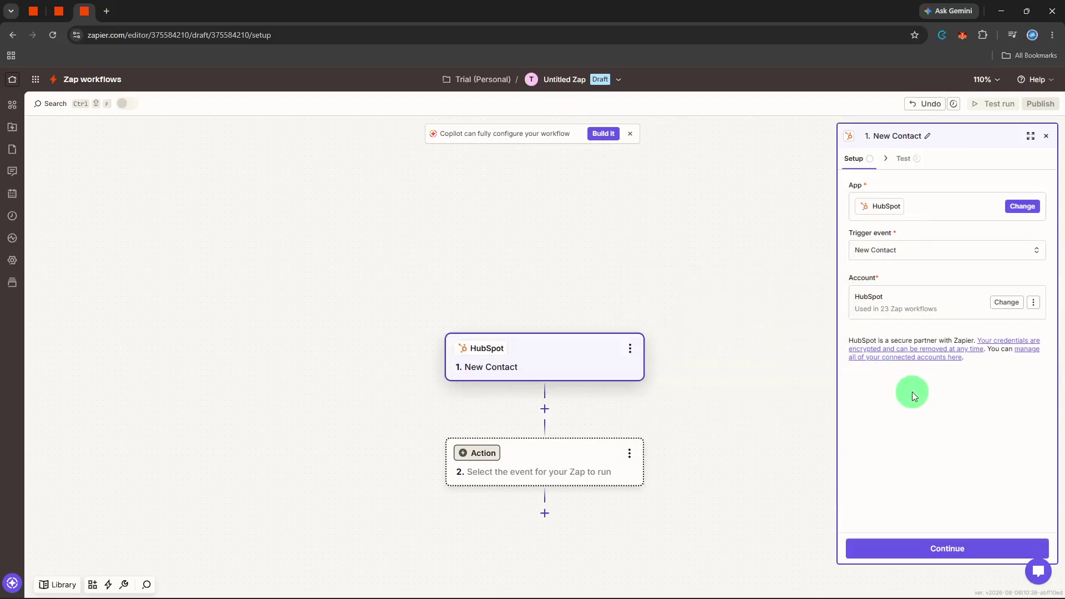
{"action": "left_click", "coordinate": [911, 547]}
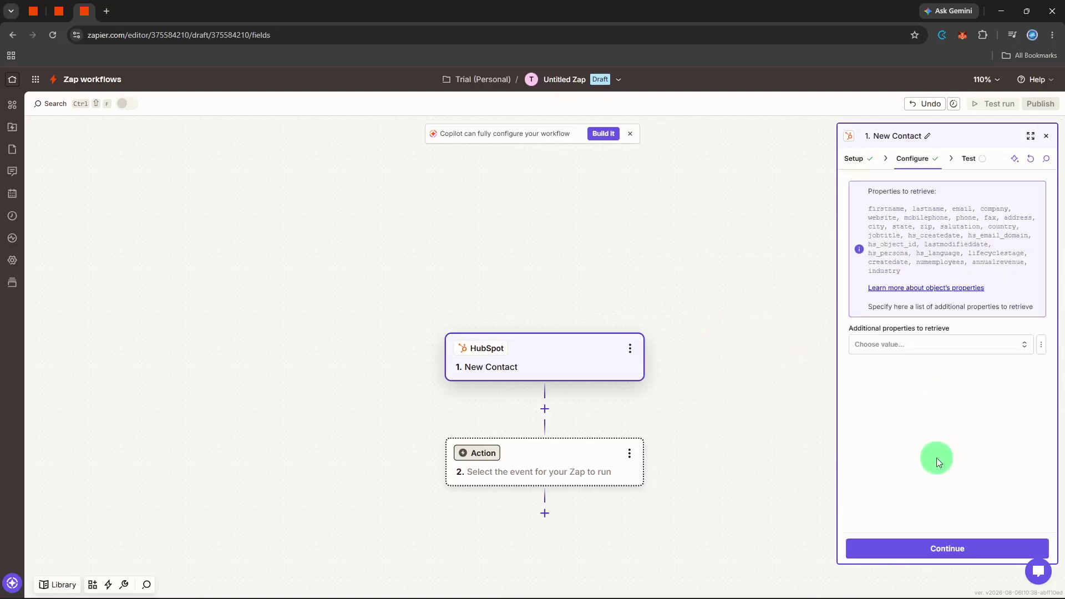
{"action": "left_click", "coordinate": [932, 547]}
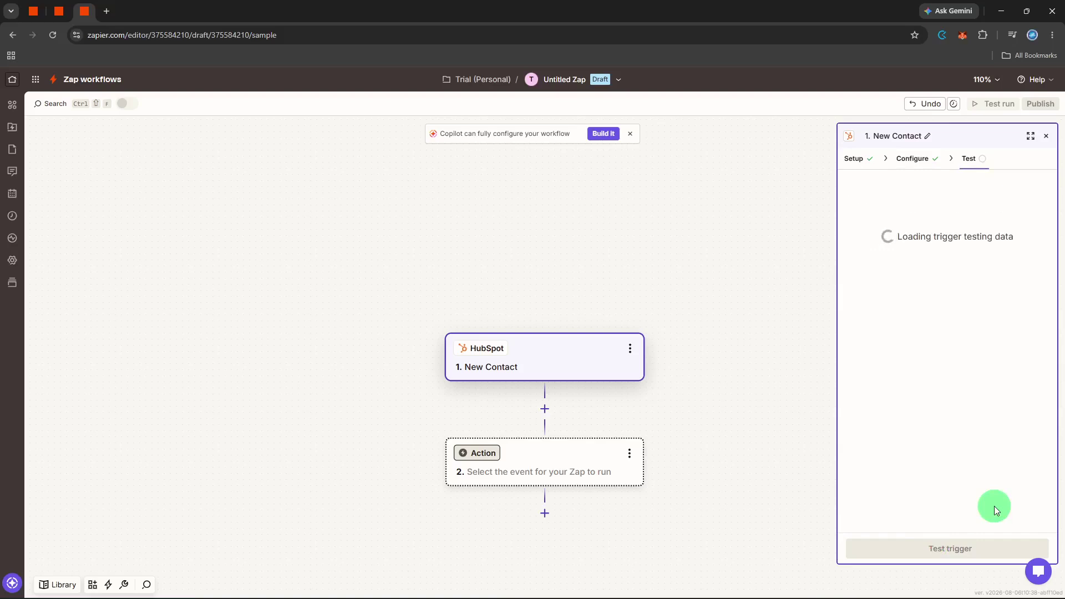
Test the New Contact trigger, review the sample contact data and continue with the Contact A record.
{"action": "left_click", "coordinate": [965, 552]}
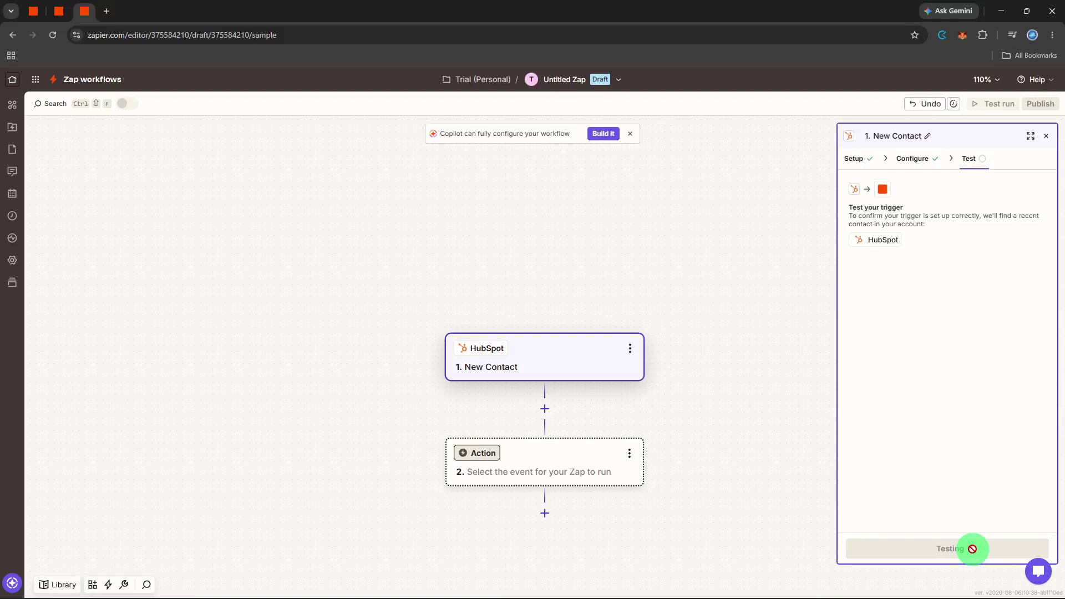
{"action": "left_click", "coordinate": [973, 551]}
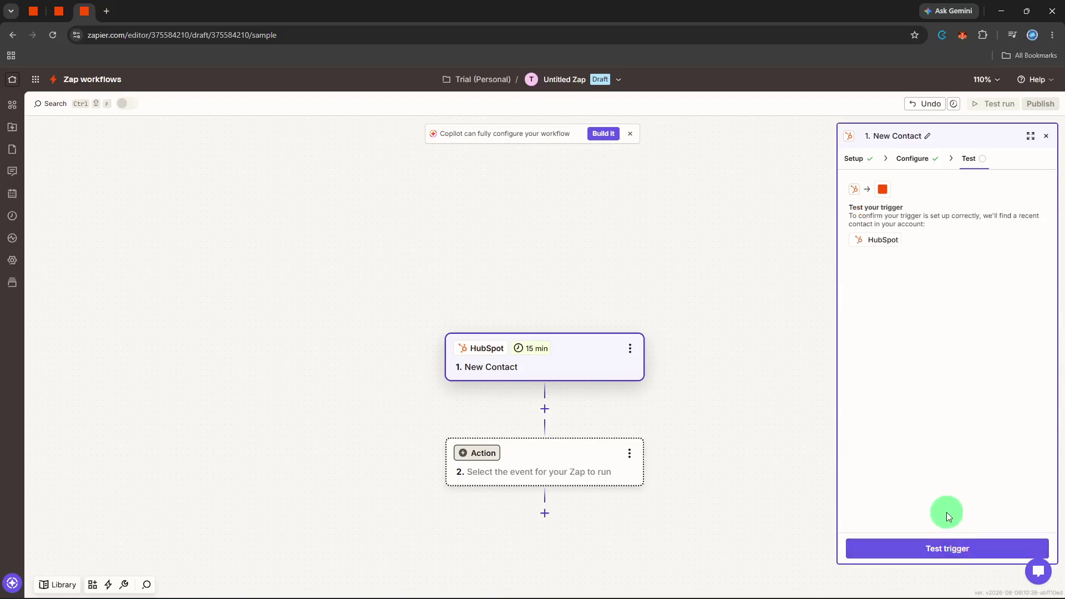
{"action": "left_click", "coordinate": [947, 549]}
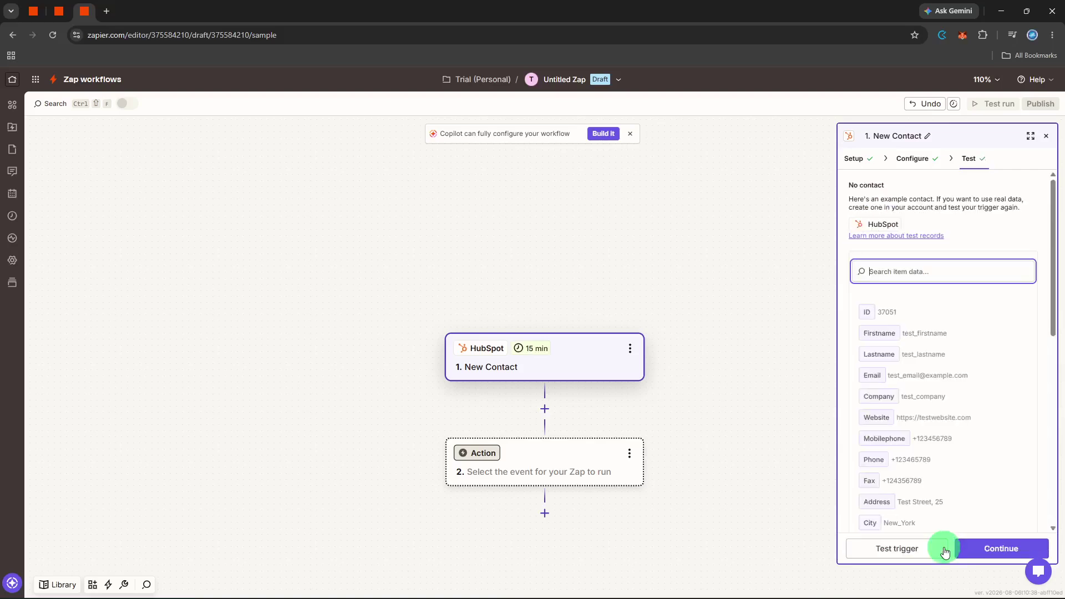
{"action": "scroll", "coordinate": [960, 509], "scroll_direction": "down", "scroll_amount": 7}
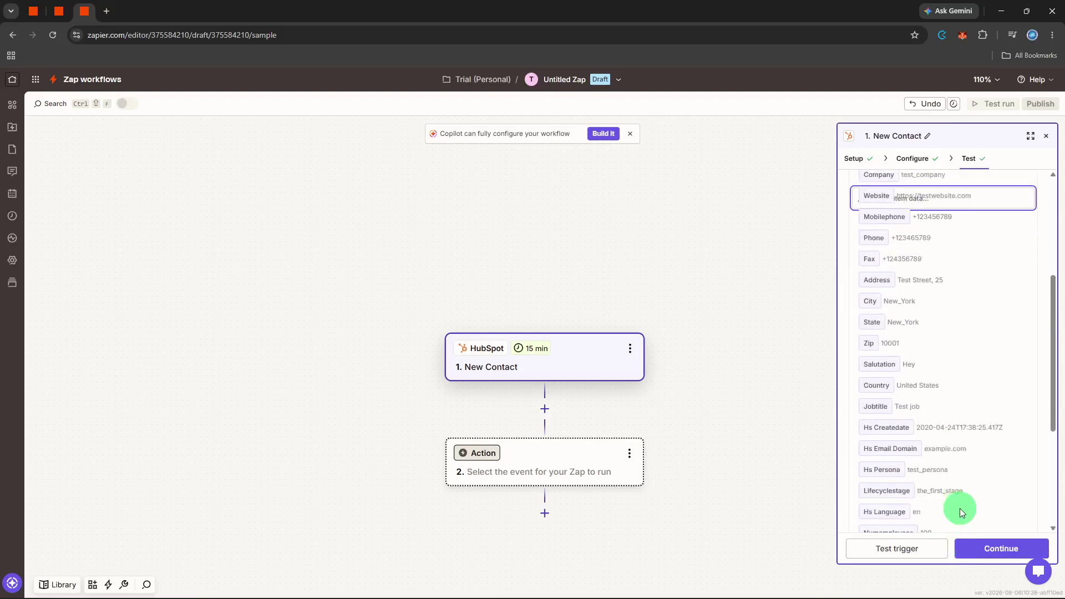
{"action": "scroll", "coordinate": [961, 511], "scroll_direction": "up", "scroll_amount": 10}
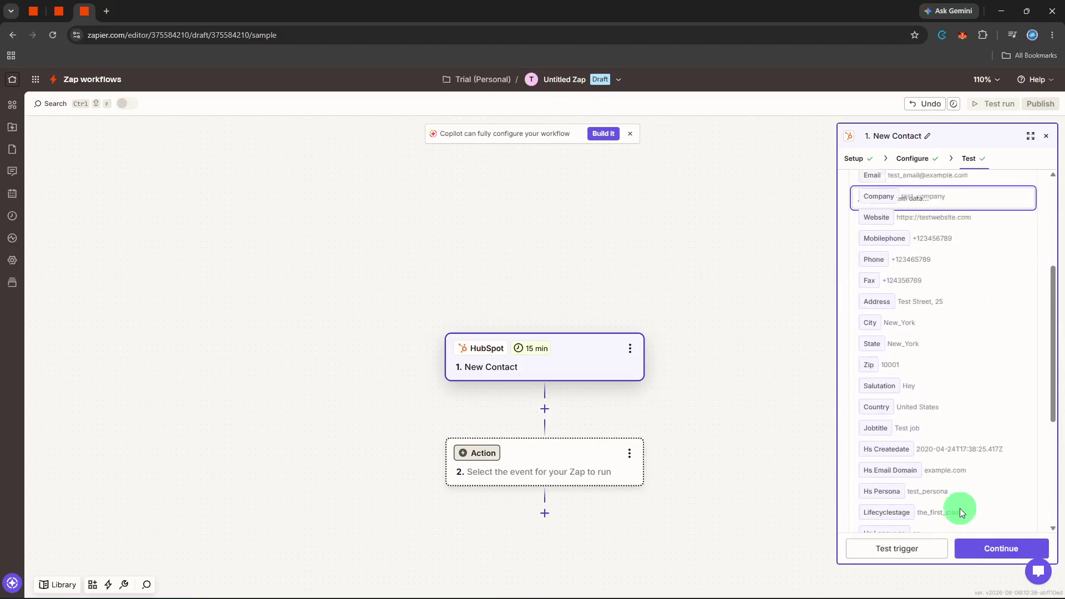
{"action": "left_click", "coordinate": [973, 546]}
{"action": "left_click", "coordinate": [974, 545]}
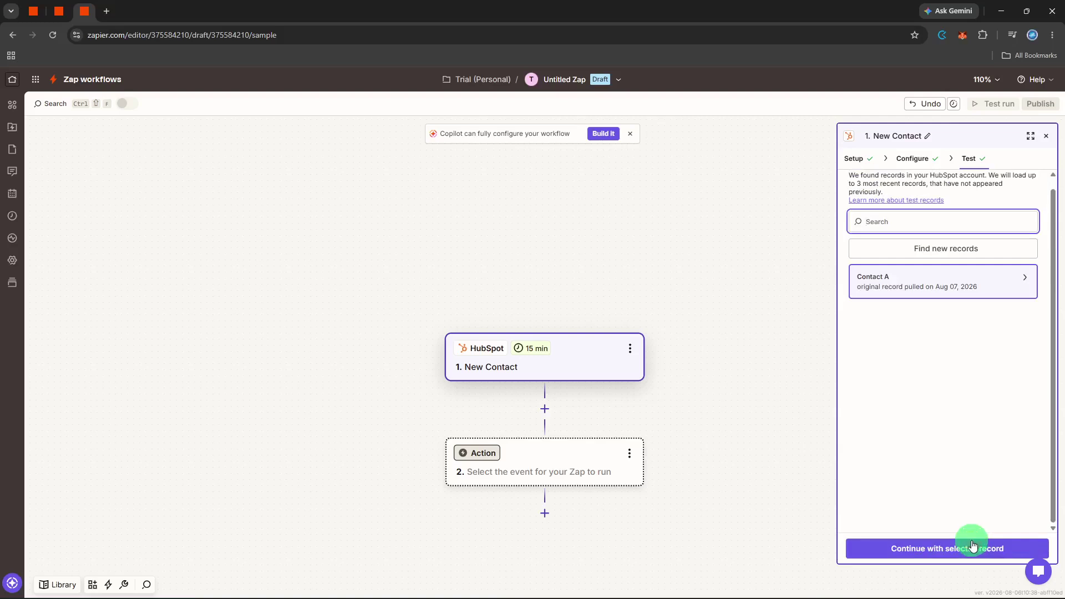
{"action": "left_click", "coordinate": [972, 546]}
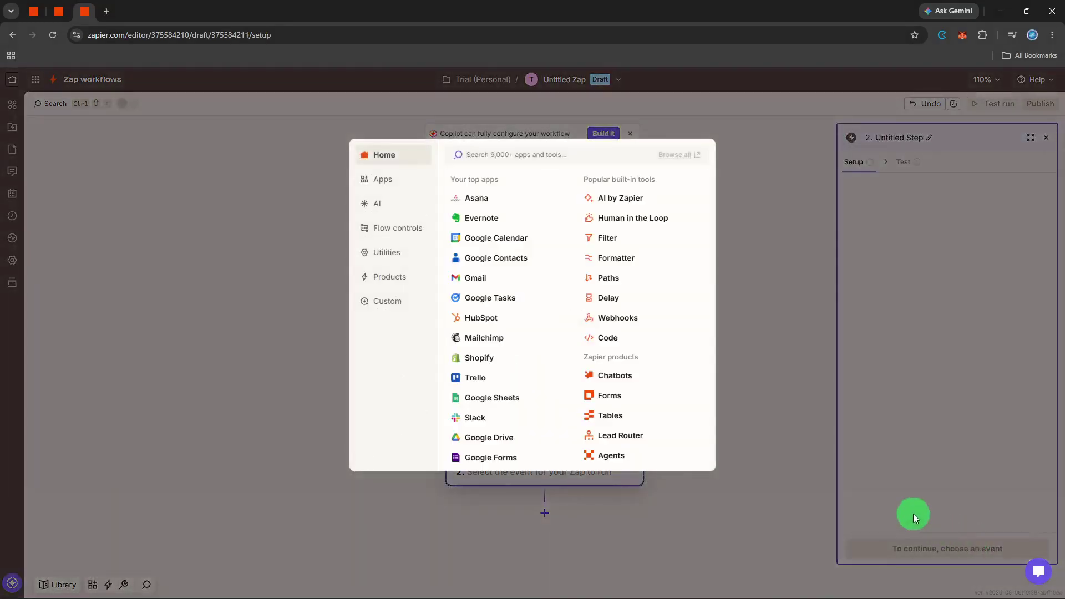
Choose Airtable as the action app and set its event to Create Record with the connected account.
{"action": "type", "text": "airt"}
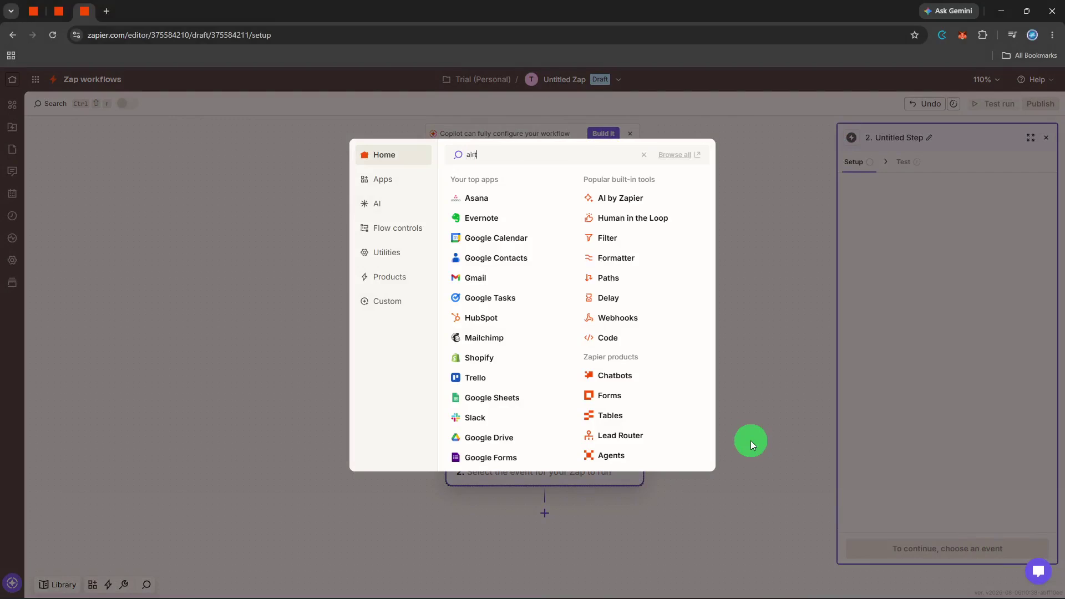
{"action": "type", "text": "a"}
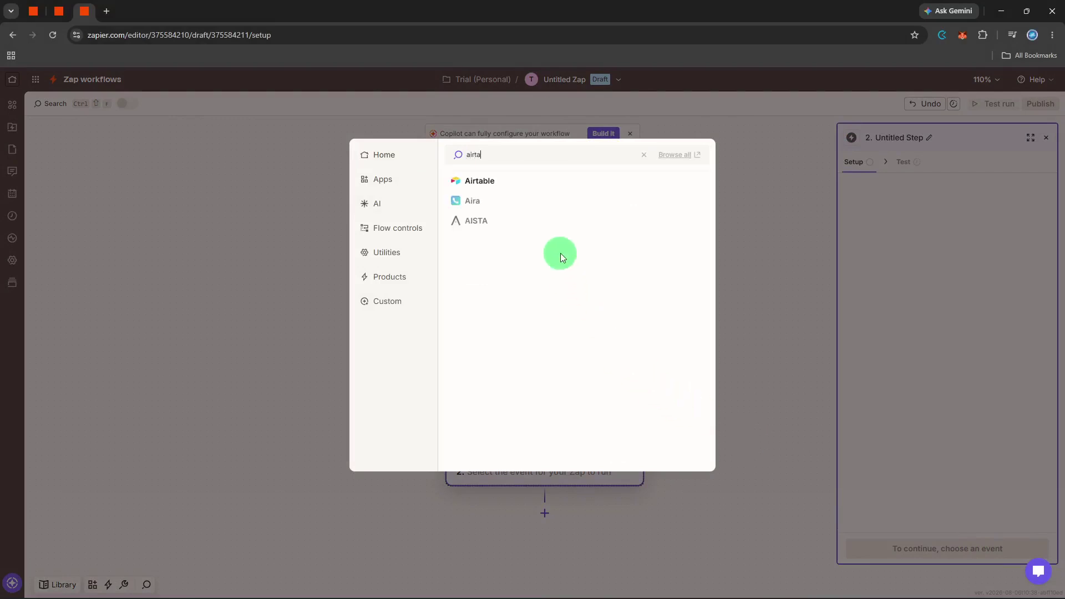
{"action": "left_click", "coordinate": [554, 182]}
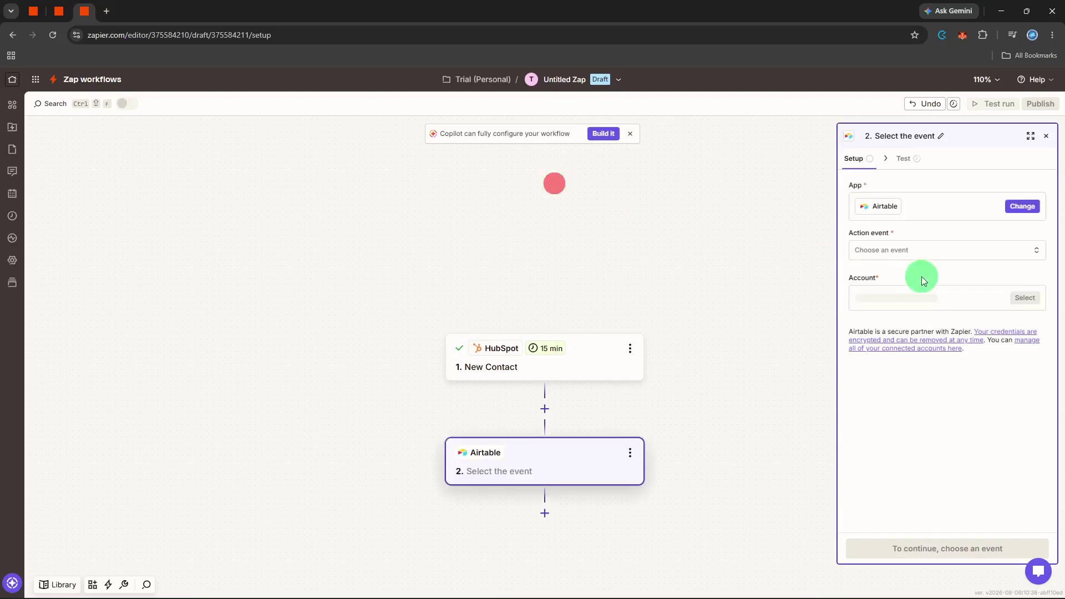
{"action": "left_click", "coordinate": [916, 254]}
{"action": "type", "text": "cre"}
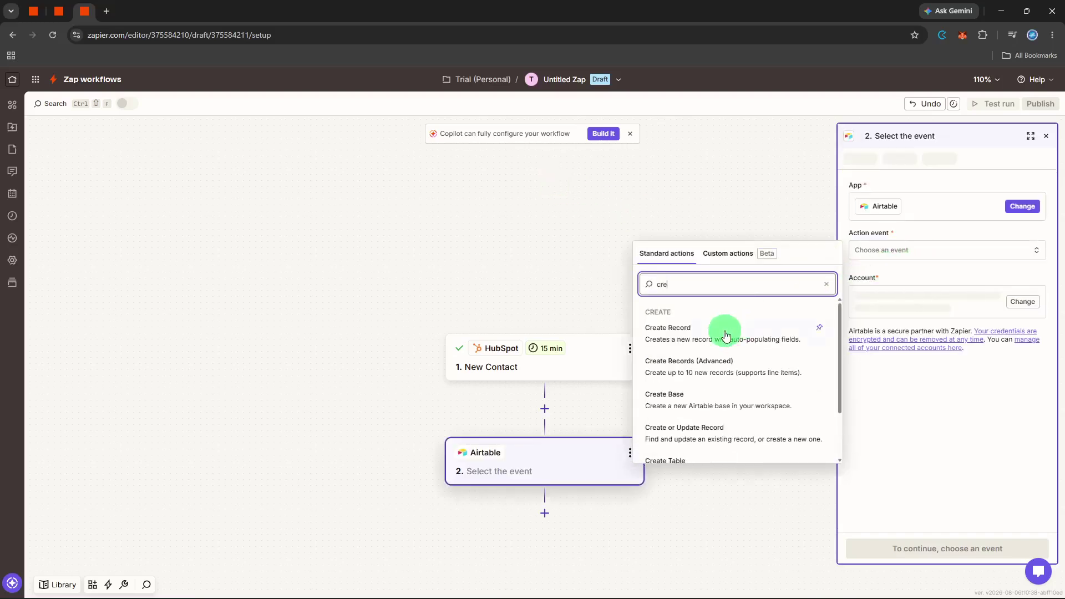
{"action": "left_click", "coordinate": [724, 331]}
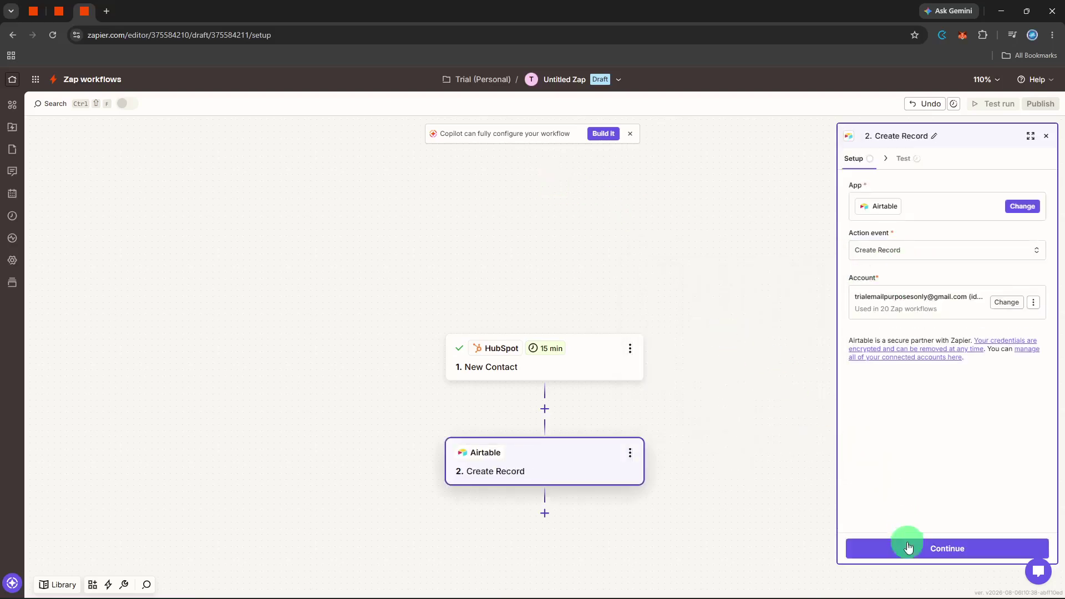
{"action": "left_click", "coordinate": [906, 548]}
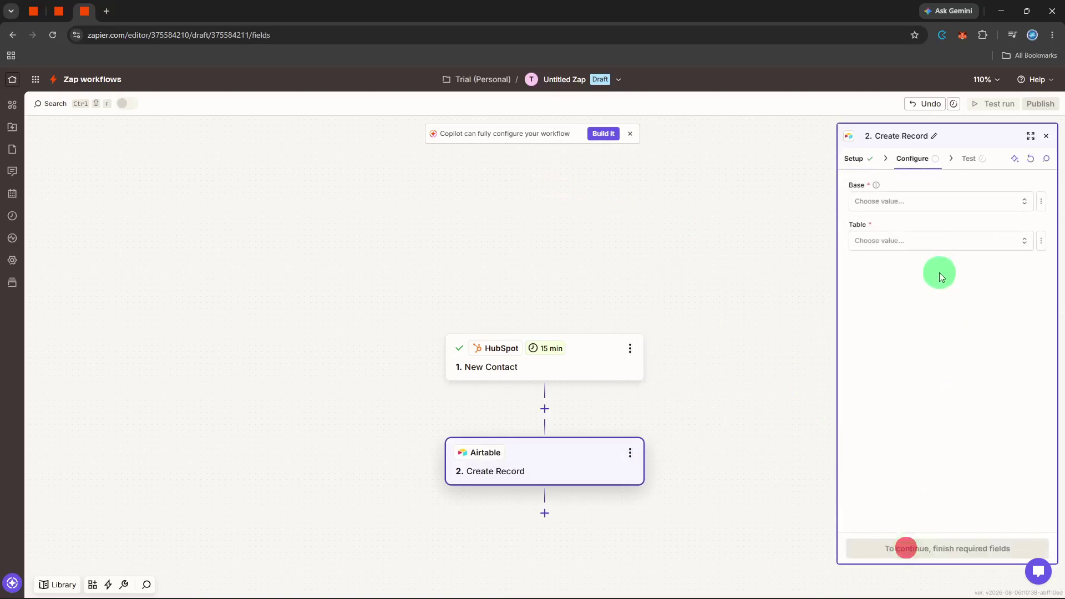
Set the Create Record action's base to Contact and Companies and its table to Contacts.
{"action": "left_click", "coordinate": [923, 203]}
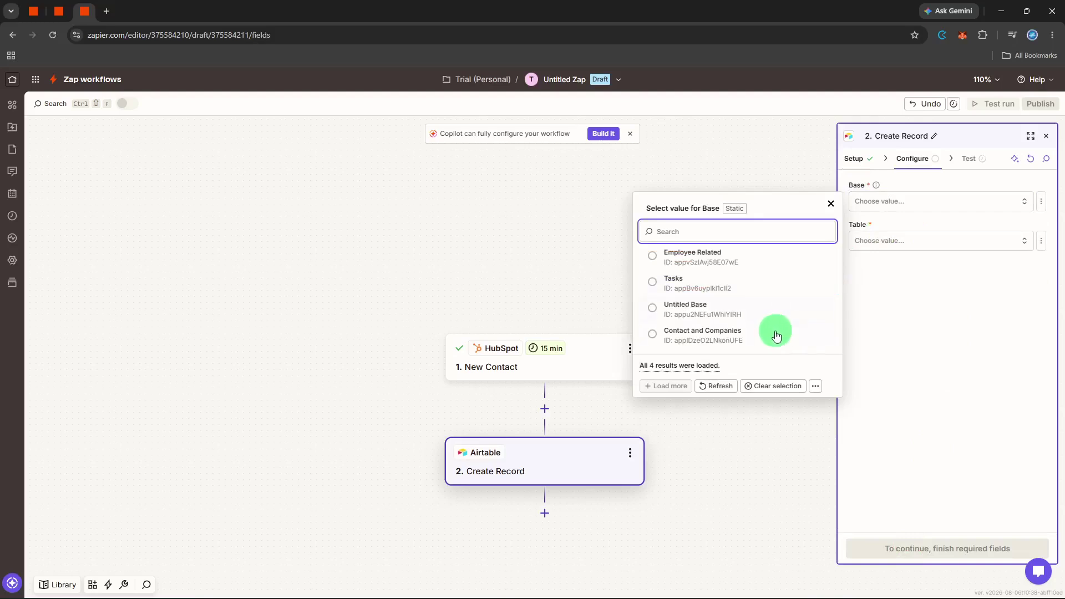
{"action": "left_click", "coordinate": [774, 336]}
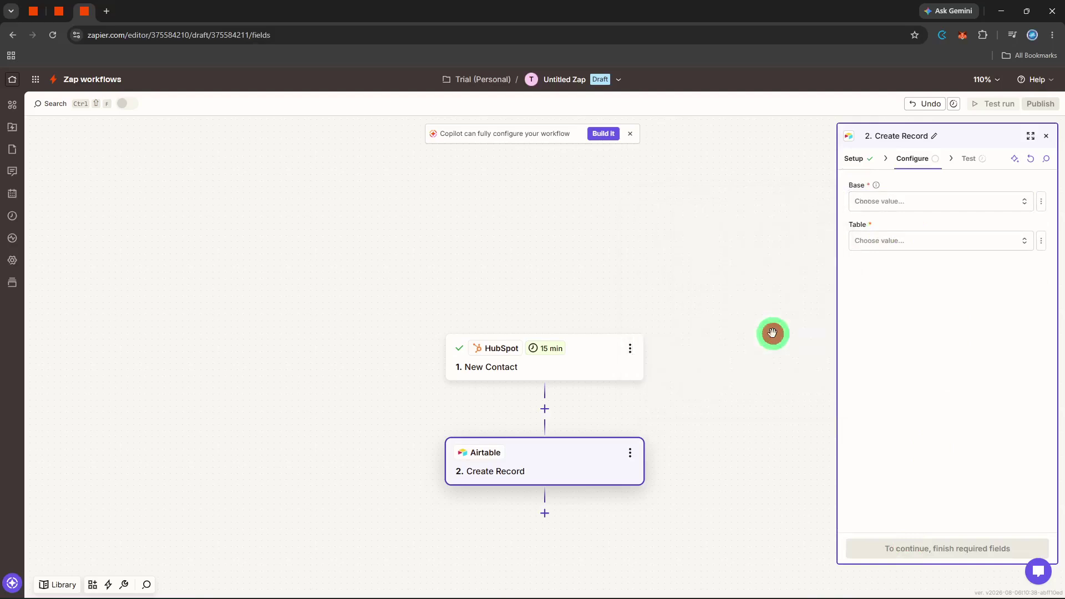
{"action": "left_click", "coordinate": [885, 244]}
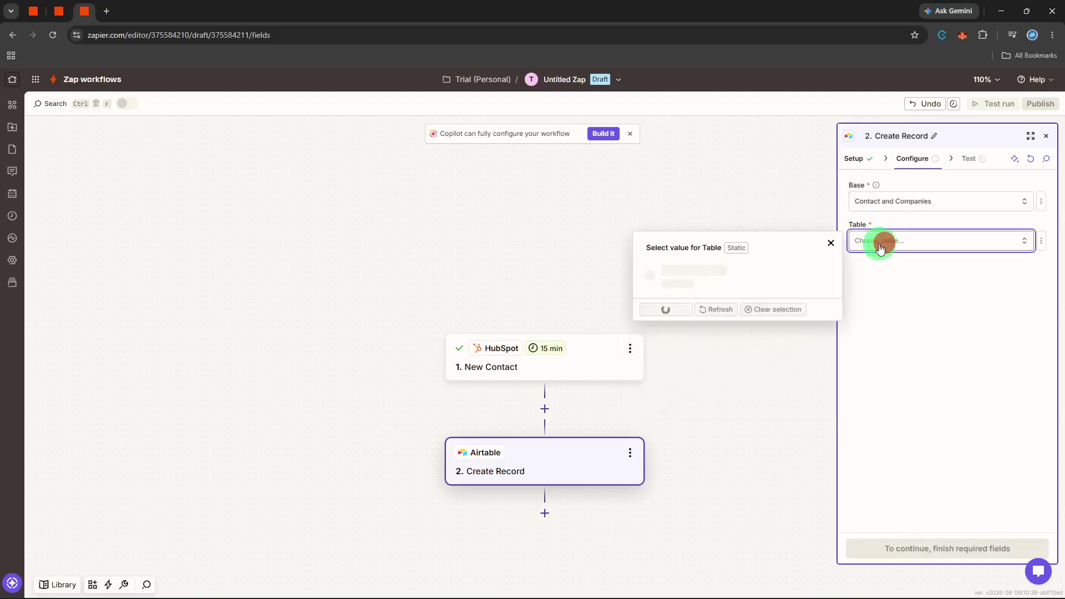
{"action": "left_click", "coordinate": [732, 286]}
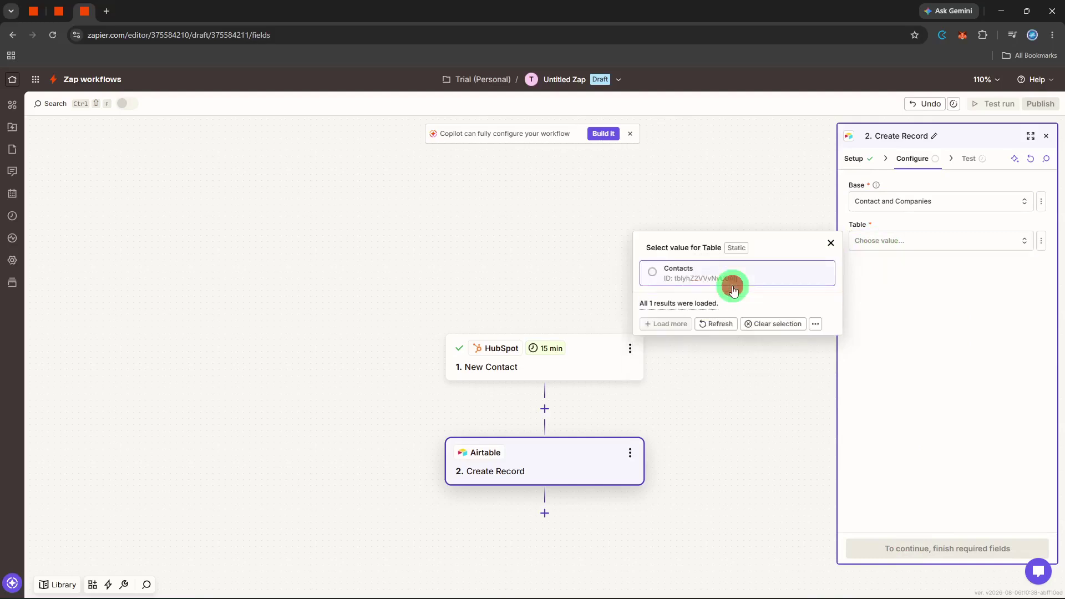
{"action": "left_click", "coordinate": [933, 507]}
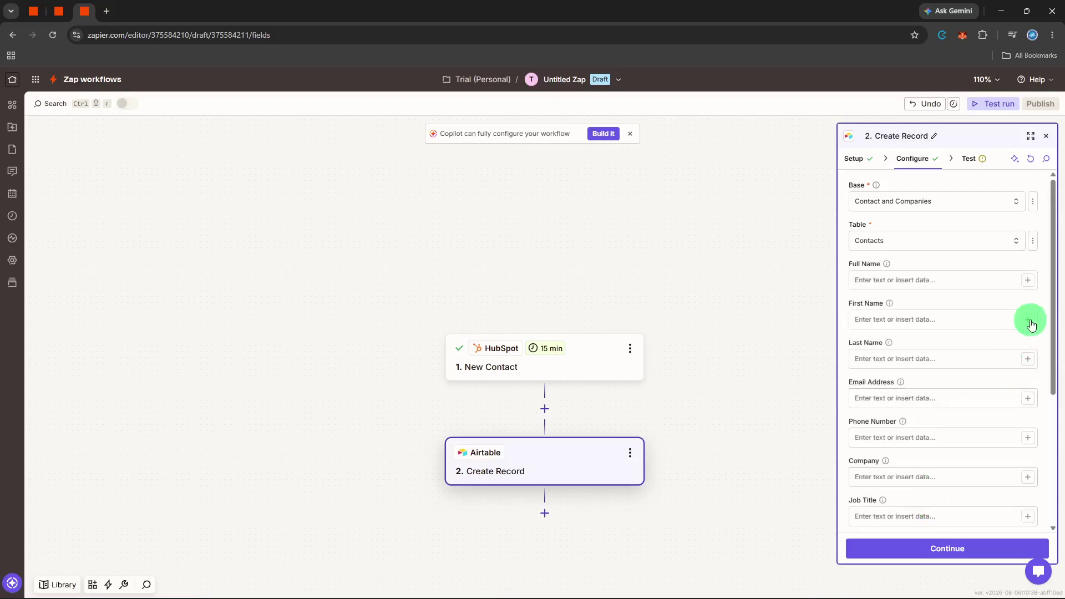
Map the First Name and Last Name fields to the Firstname and Lastname data from the HubSpot contact.
{"action": "left_click", "coordinate": [1029, 321]}
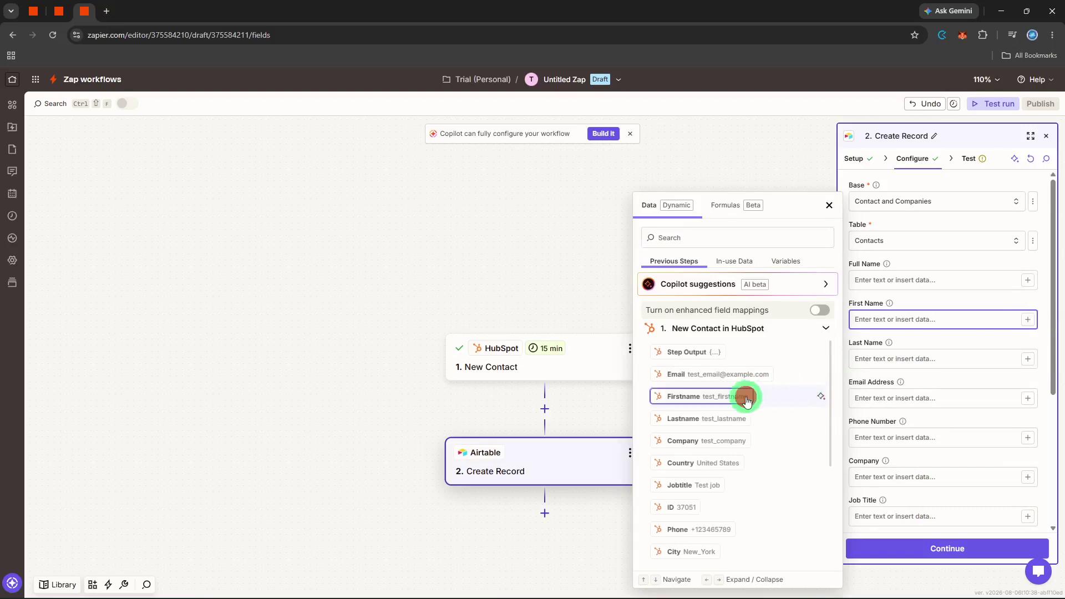
{"action": "left_click", "coordinate": [747, 401]}
{"action": "left_click", "coordinate": [1004, 359]}
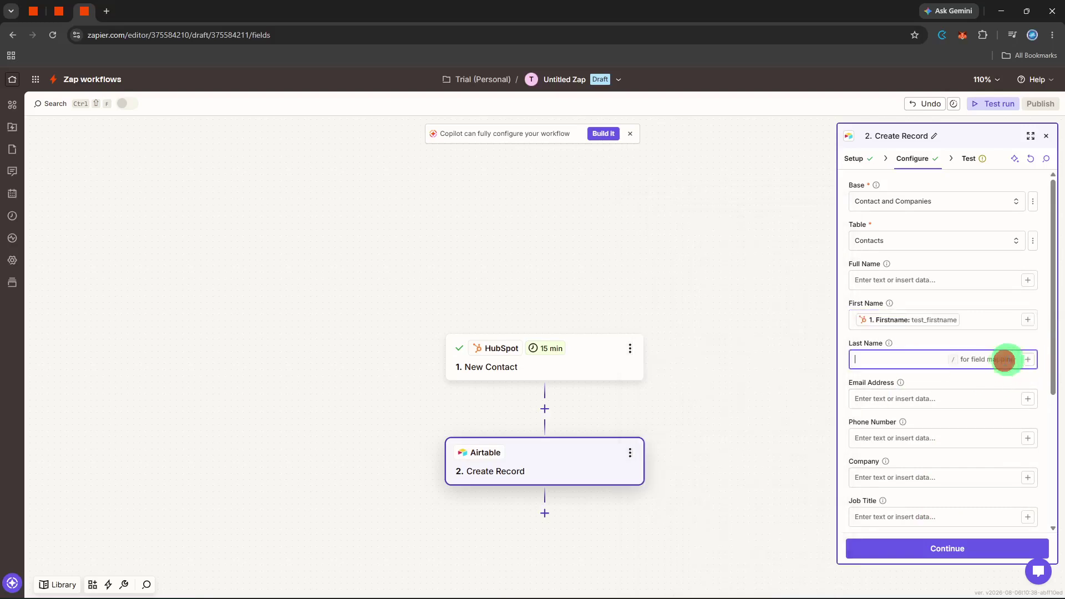
{"action": "left_click", "coordinate": [1030, 359]}
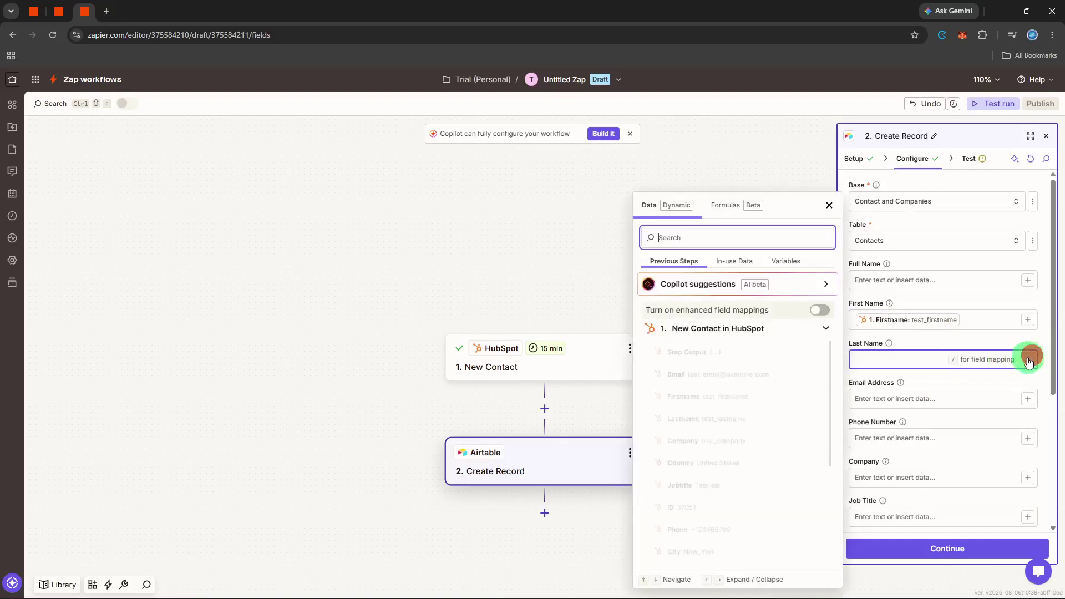
{"action": "left_click", "coordinate": [725, 428]}
Map the Email Address field to the Email data from the HubSpot contact.
{"action": "left_click", "coordinate": [915, 399]}
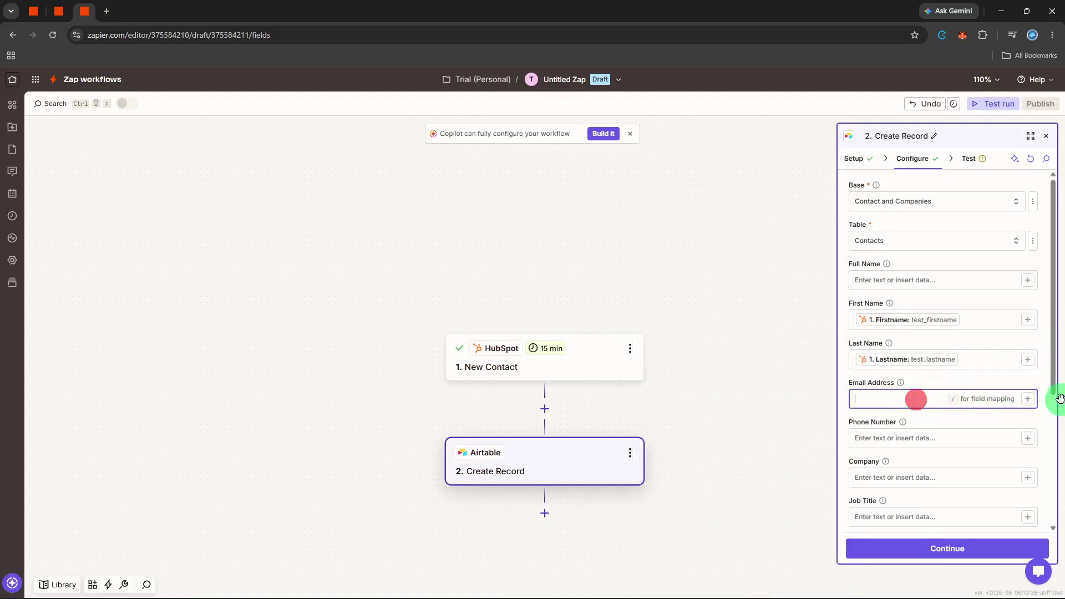
{"action": "left_click", "coordinate": [1029, 400]}
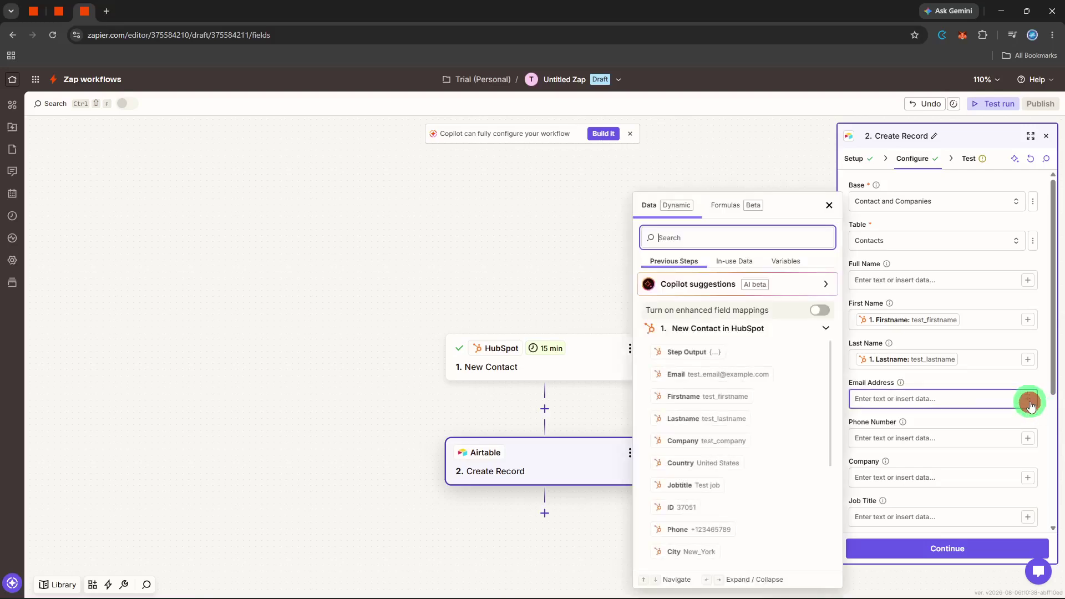
{"action": "left_click", "coordinate": [756, 378]}
{"action": "left_click", "coordinate": [945, 382]}
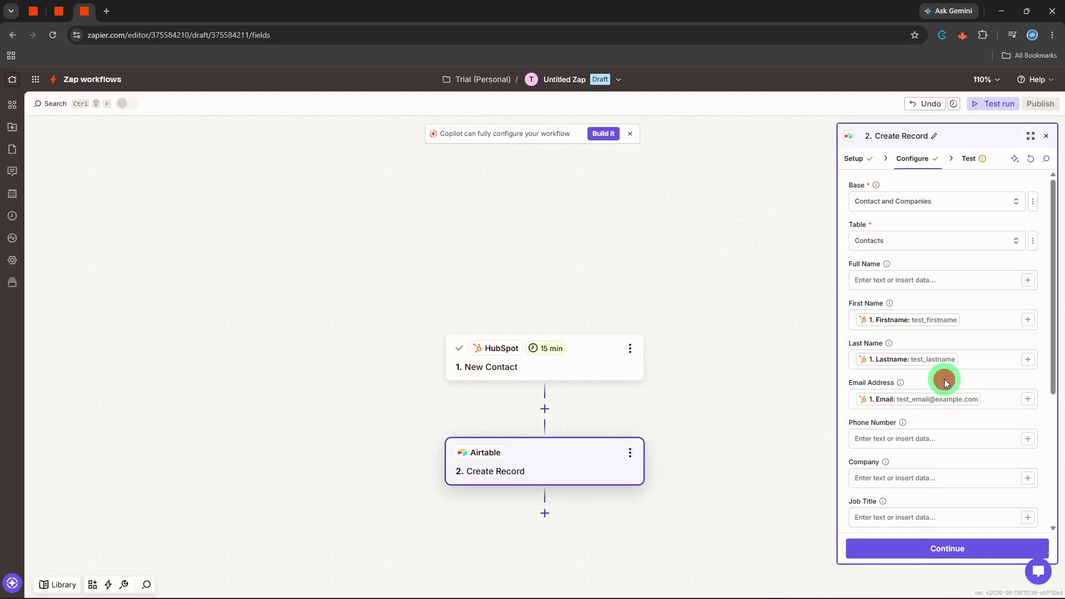
Map the Phone Number and Company fields to the Phone and Company data from the HubSpot contact.
{"action": "left_click", "coordinate": [968, 439]}
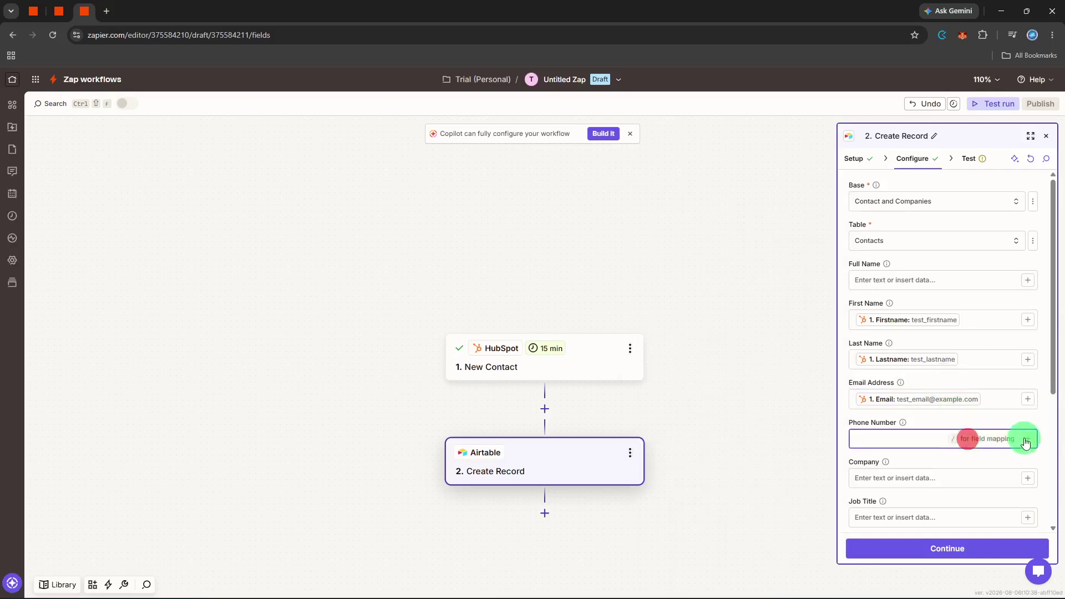
{"action": "left_click", "coordinate": [1025, 442]}
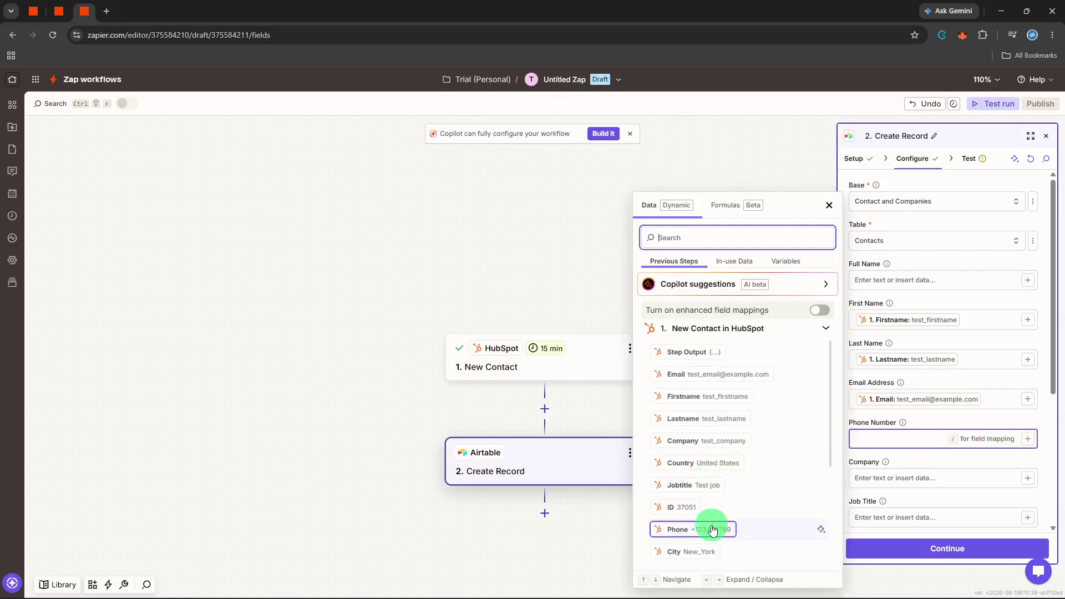
{"action": "left_click", "coordinate": [713, 531]}
{"action": "left_click", "coordinate": [958, 481]}
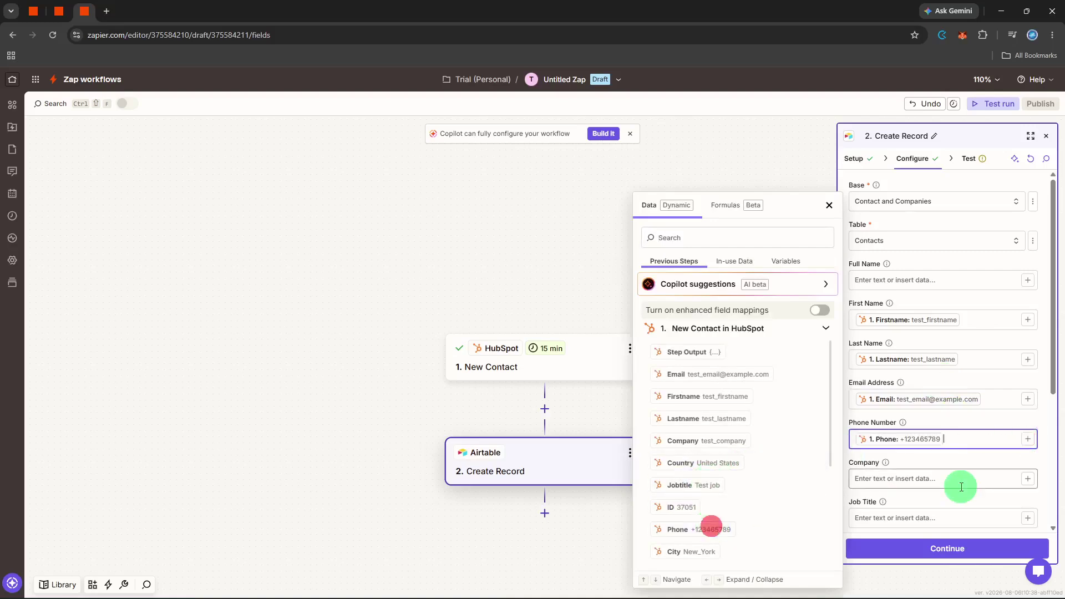
{"action": "left_click", "coordinate": [1027, 480]}
{"action": "left_click", "coordinate": [739, 443]}
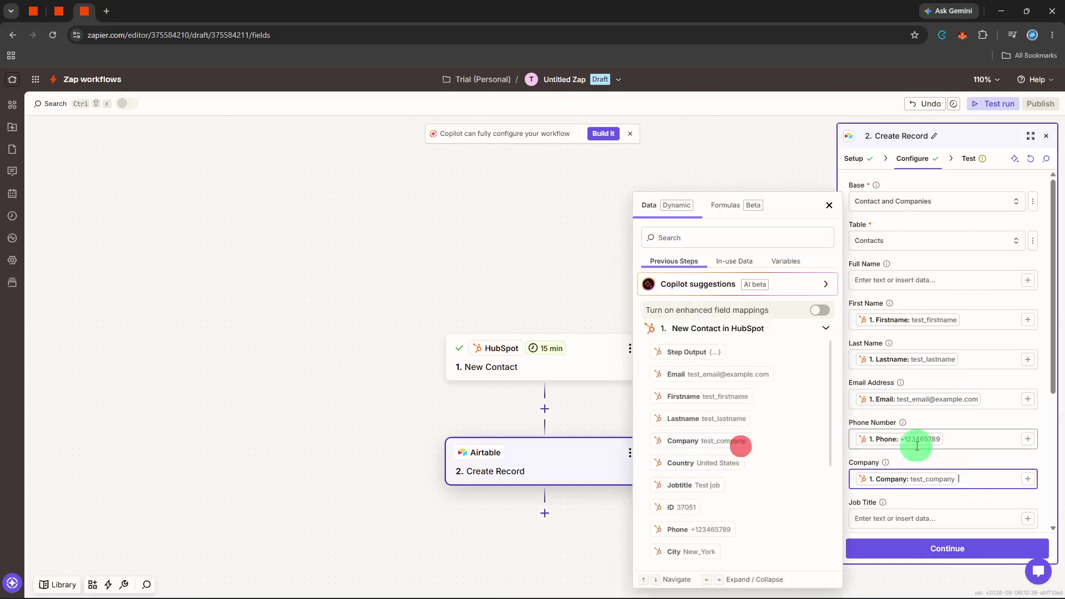
Look through the HubSpot contact data available for the Job Title and Lifecycle Stage fields, leaving both unmapped.
{"action": "scroll", "coordinate": [925, 443], "scroll_direction": "down", "scroll_amount": 1}
{"action": "left_click", "coordinate": [933, 459]}
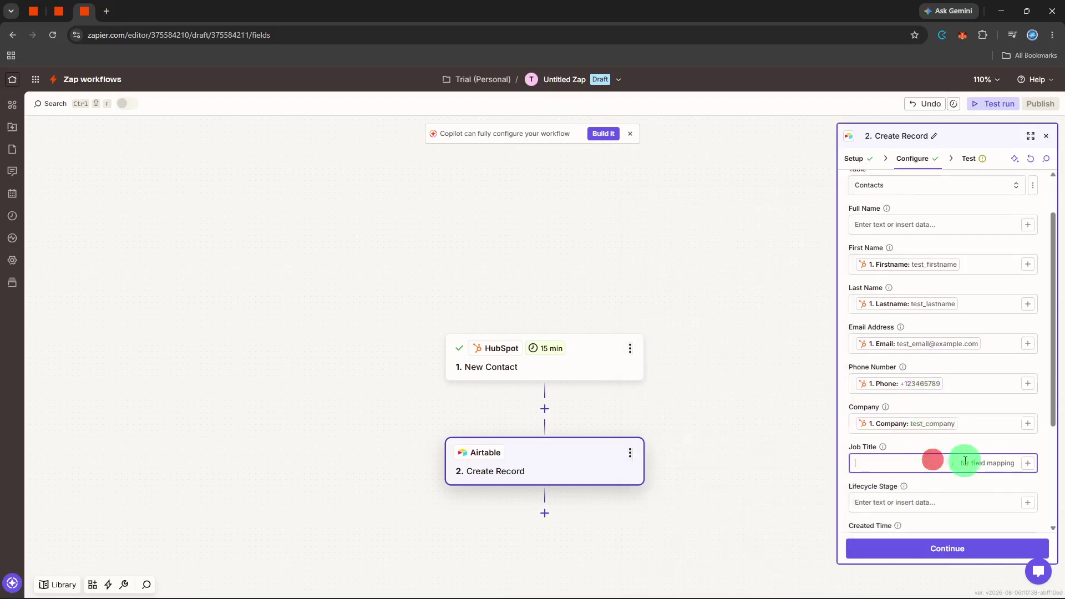
{"action": "left_click", "coordinate": [1028, 464]}
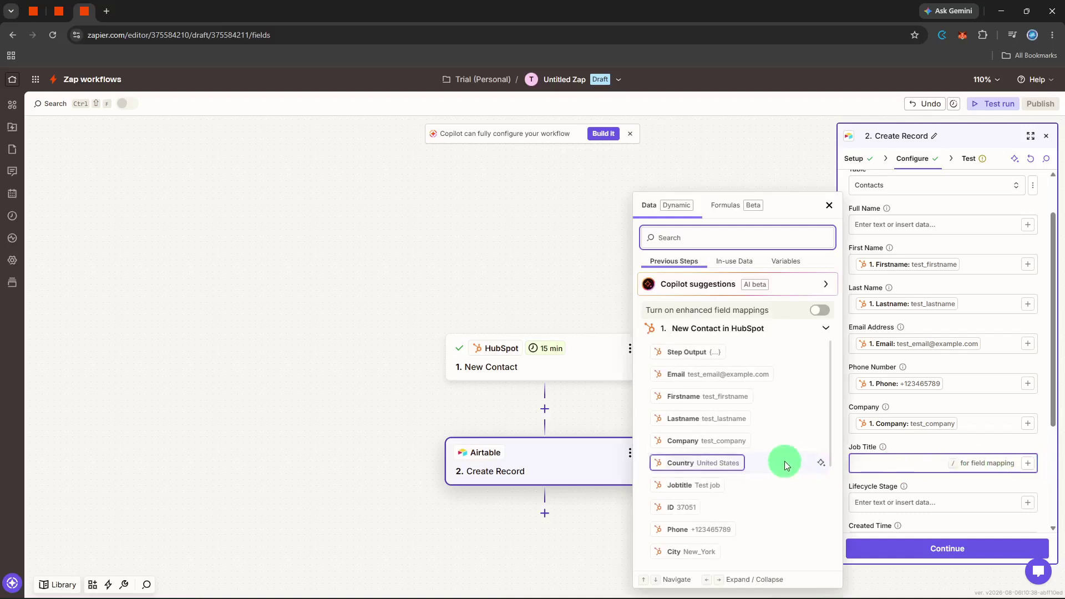
{"action": "scroll", "coordinate": [784, 460], "scroll_direction": "down", "scroll_amount": 2}
{"action": "scroll", "coordinate": [785, 460], "scroll_direction": "down", "scroll_amount": 2}
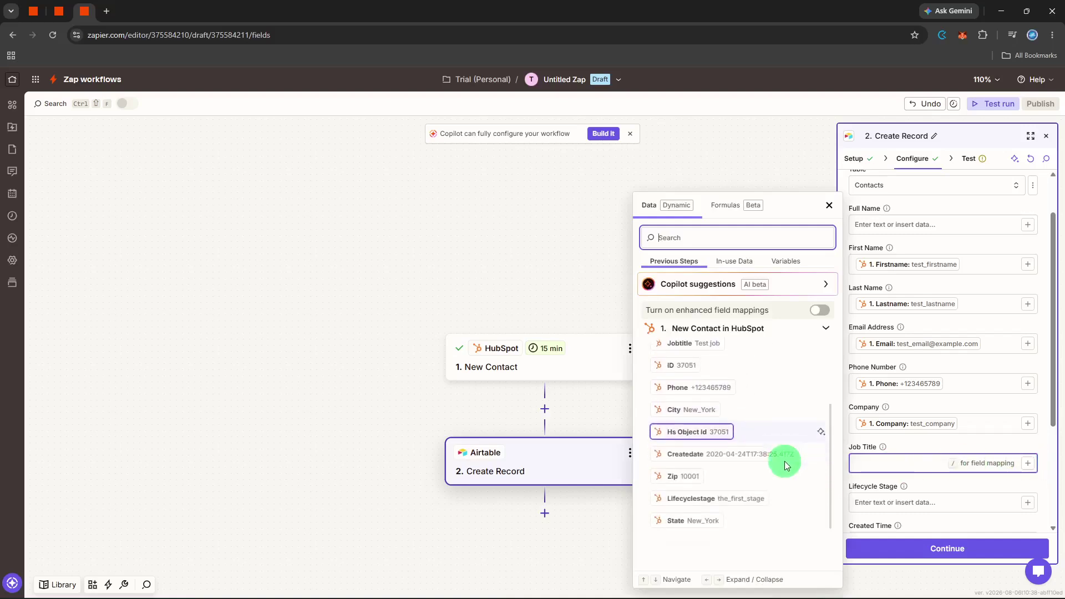
{"action": "left_click", "coordinate": [971, 495]}
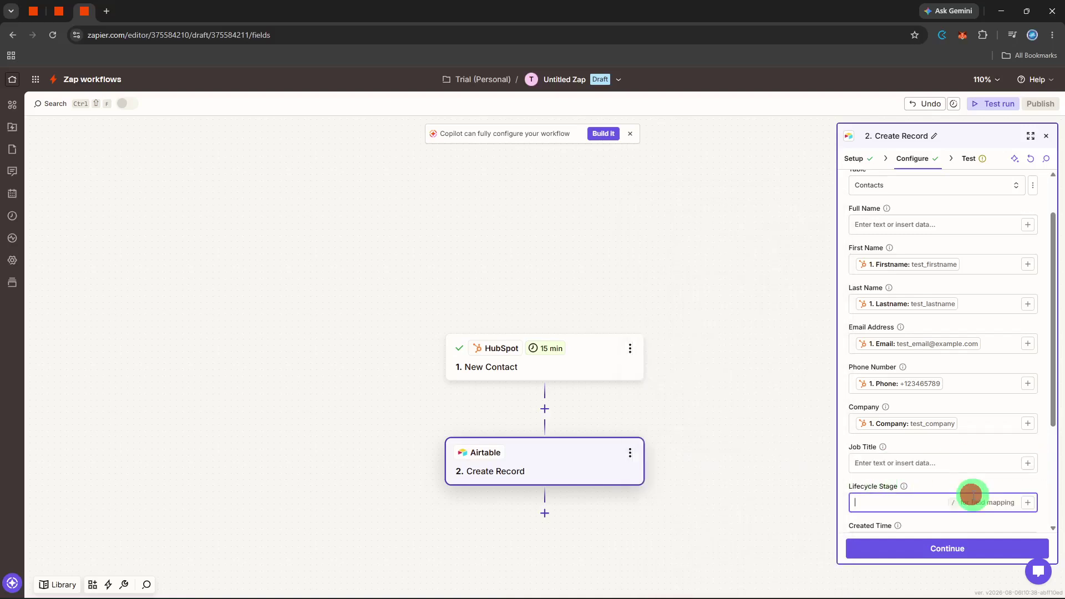
{"action": "left_click", "coordinate": [1027, 503]}
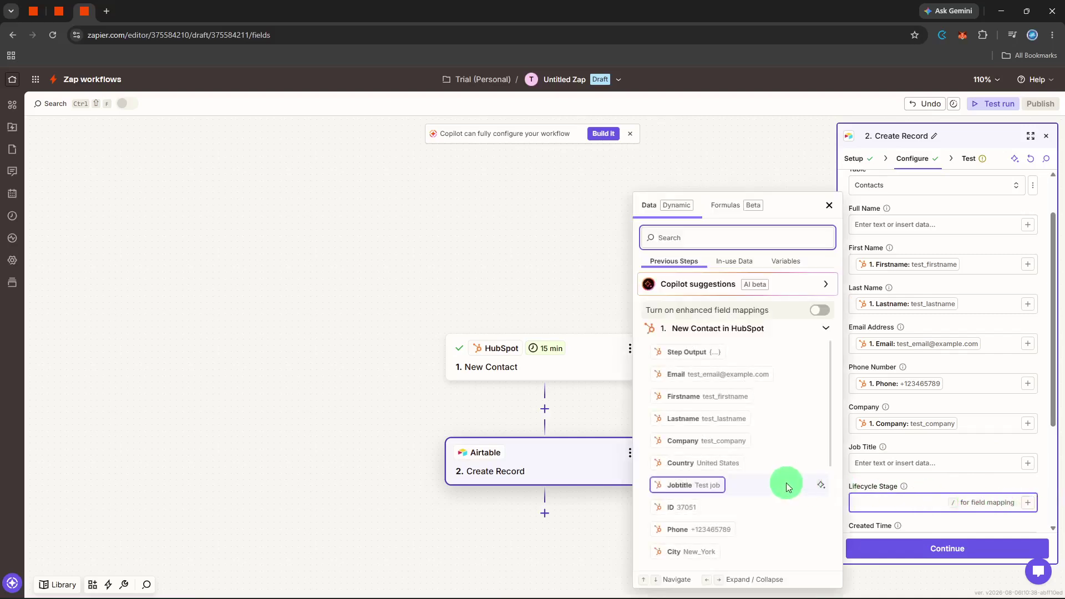
{"action": "scroll", "coordinate": [786, 482], "scroll_direction": "down", "scroll_amount": 2}
{"action": "left_click", "coordinate": [963, 474]}
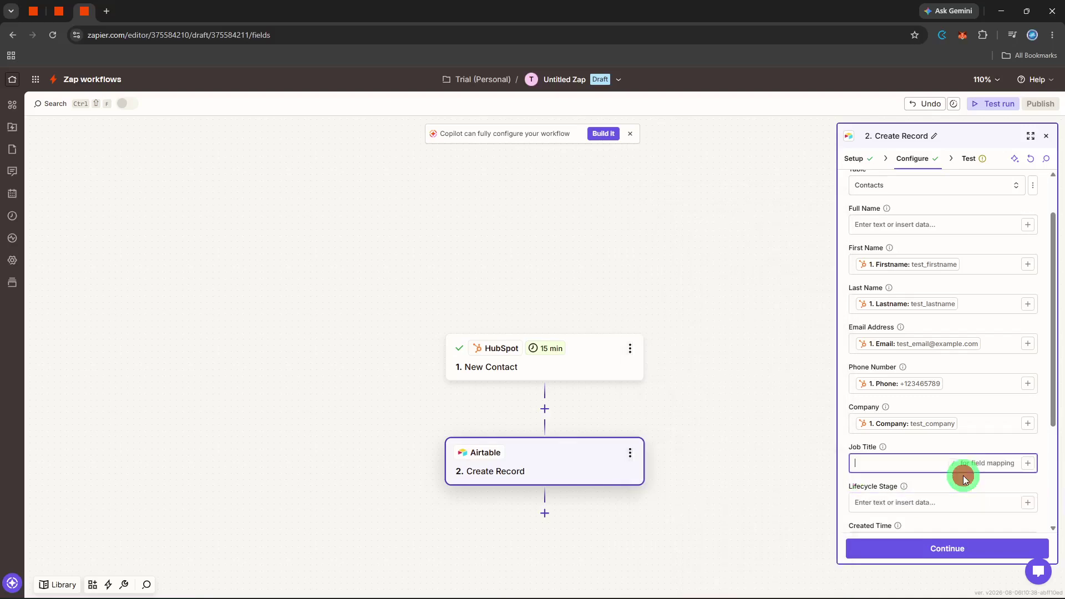
Test the Create Record step by sending the sample contact to Airtable, review the returned record data and close the step's settings.
{"action": "left_click", "coordinate": [958, 548]}
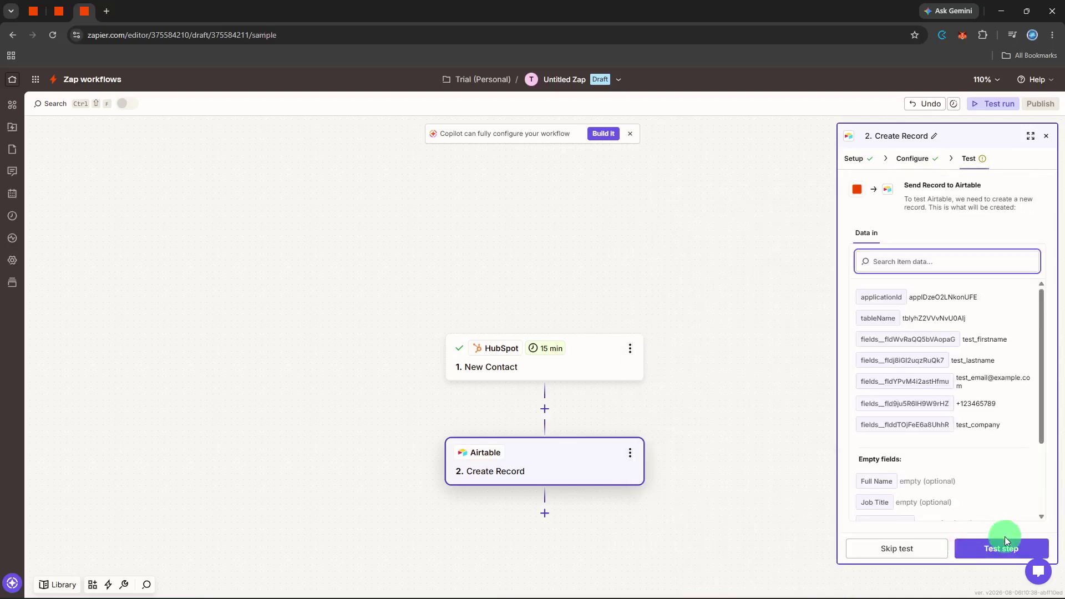
{"action": "left_click", "coordinate": [1003, 538]}
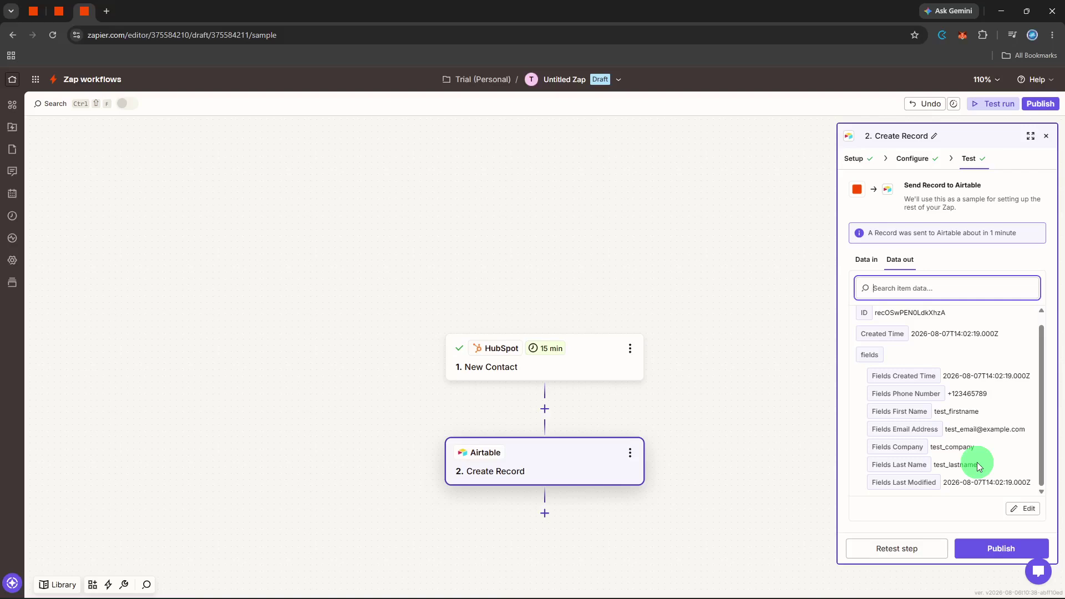
{"action": "scroll", "coordinate": [978, 463], "scroll_direction": "up", "scroll_amount": 1}
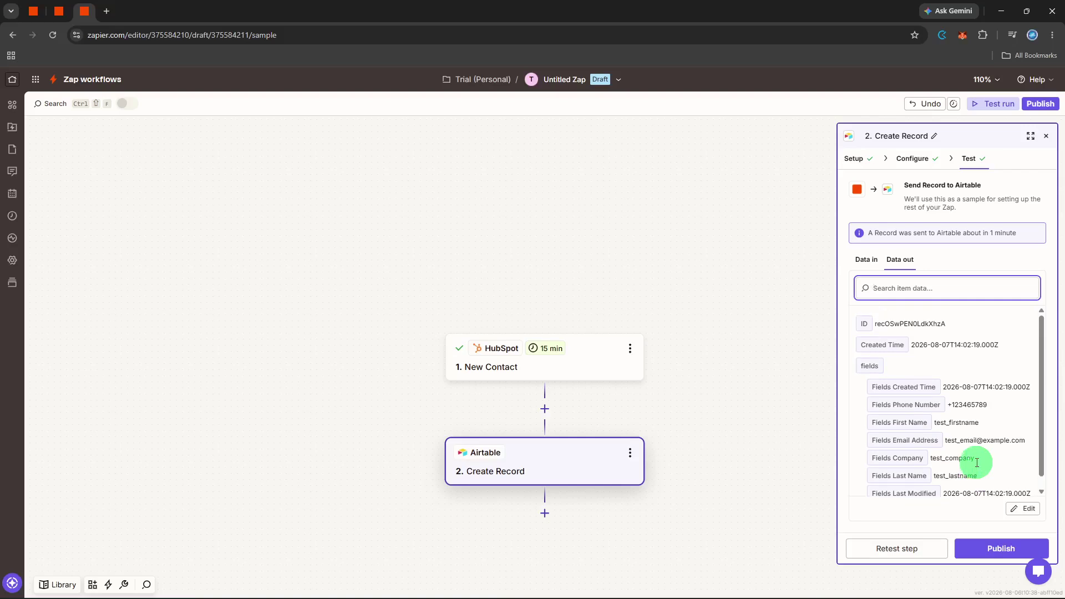
{"action": "scroll", "coordinate": [976, 440], "scroll_direction": "down", "scroll_amount": 1}
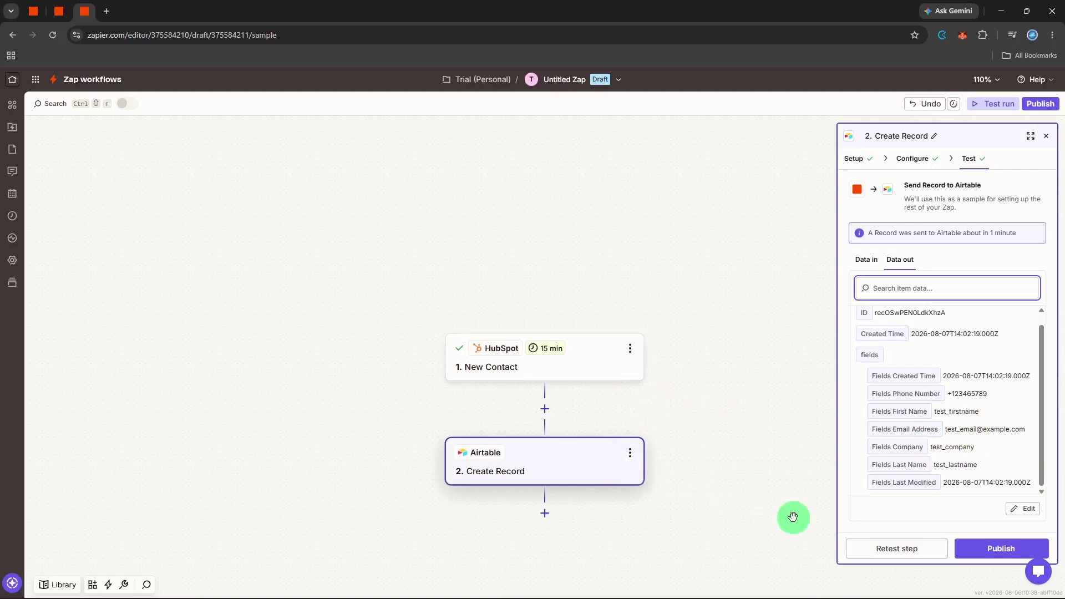
{"action": "left_click", "coordinate": [1046, 136]}
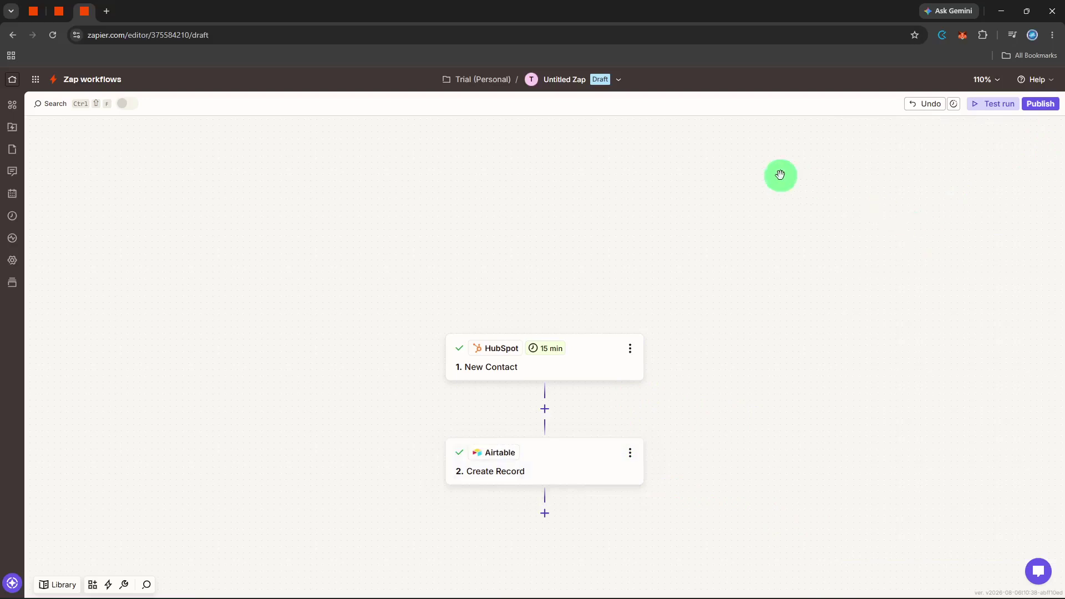
Rename the Zap as "sync hubspot contacts".
{"action": "left_click", "coordinate": [595, 76]}
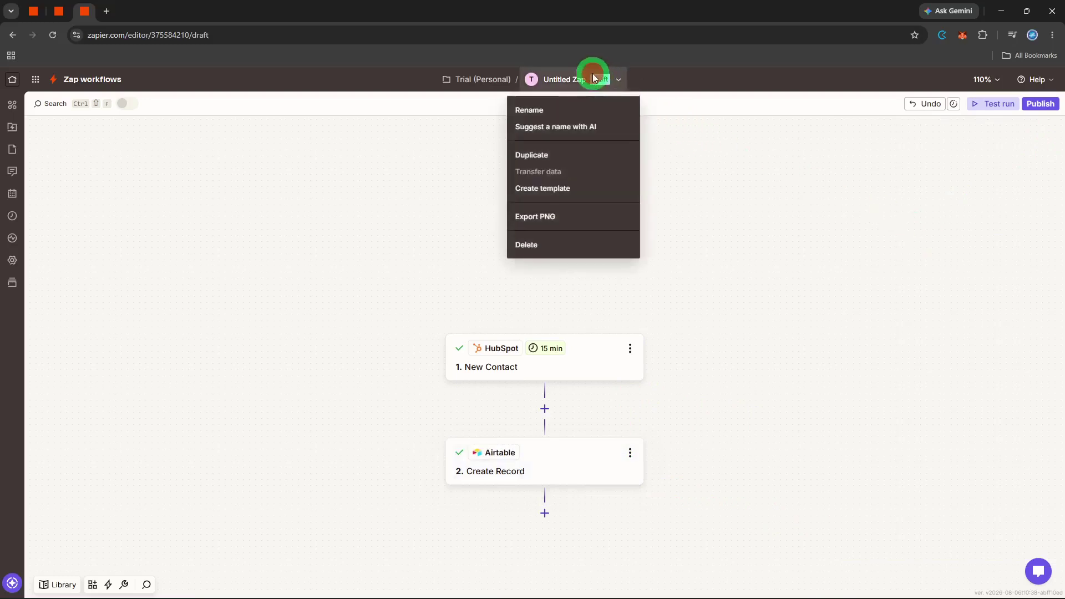
{"action": "left_click", "coordinate": [580, 107]}
{"action": "key", "text": "BackSpace"}
{"action": "type", "text": "sy"}
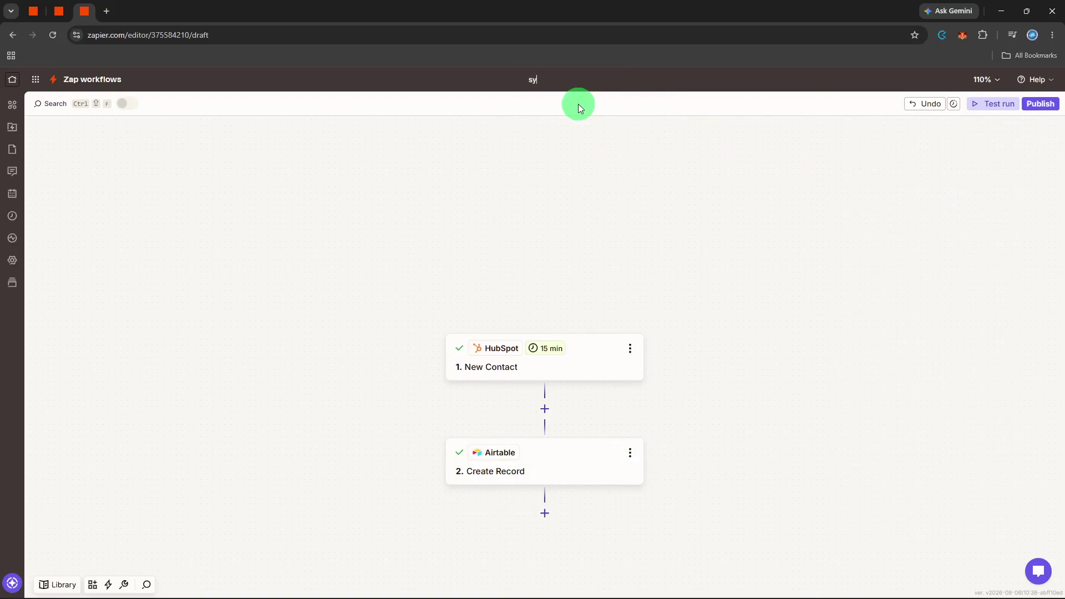
{"action": "type", "text": "nch"}
{"action": "key", "text": "BackSpace"}
{"action": "type", "text": "hubspot contacts"}
{"action": "key", "text": "Return"}
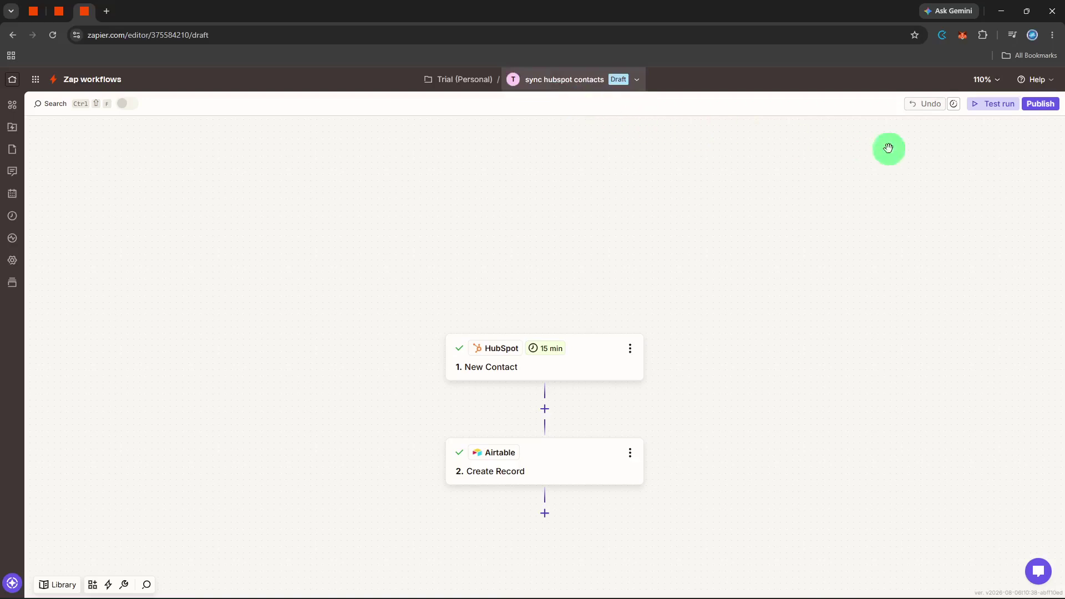